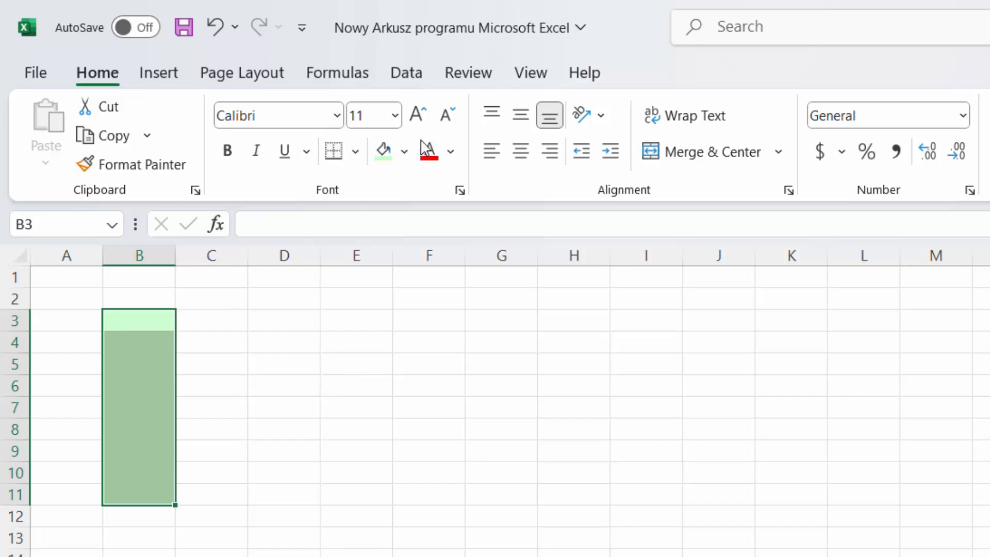
# - Apply data validation to the selected cells B3:B11, allowing only text lengths between 5 and 20
pyautogui.click(412, 77)
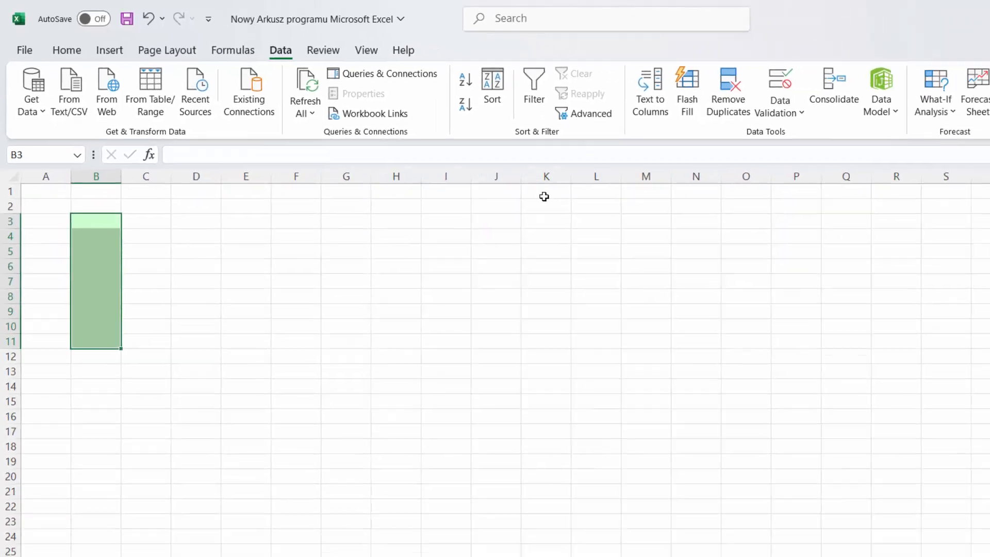
pyautogui.click(777, 113)
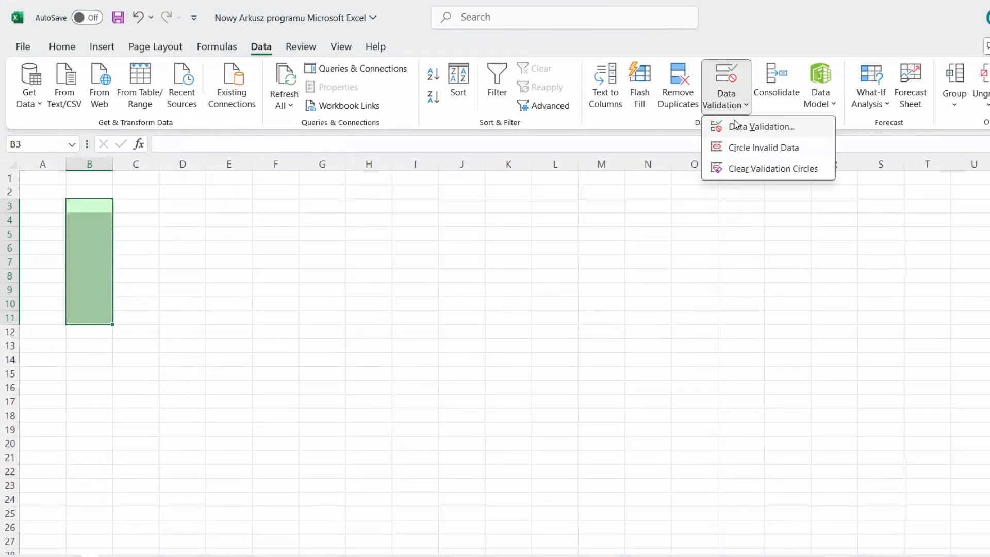
pyautogui.click(736, 125)
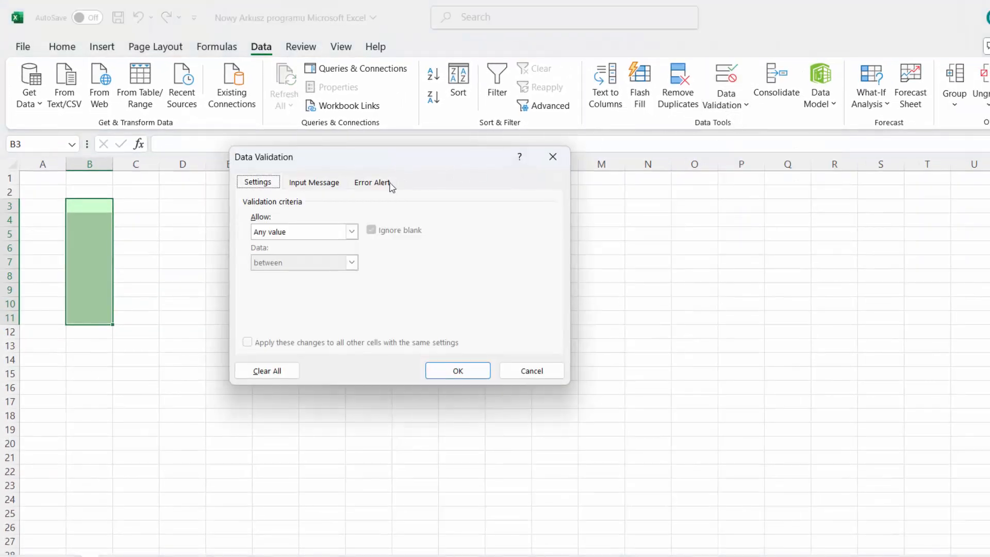
pyautogui.click(353, 232)
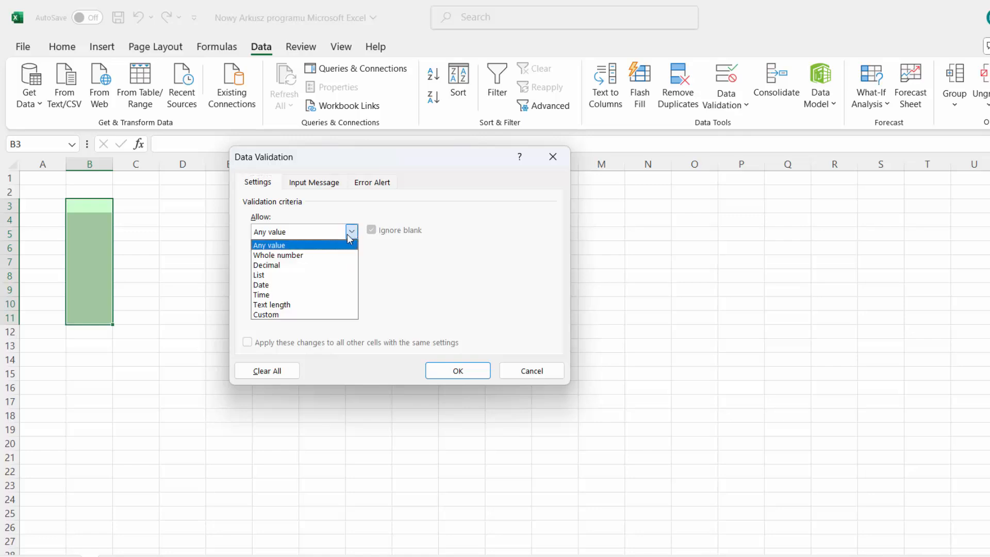
pyautogui.click(306, 306)
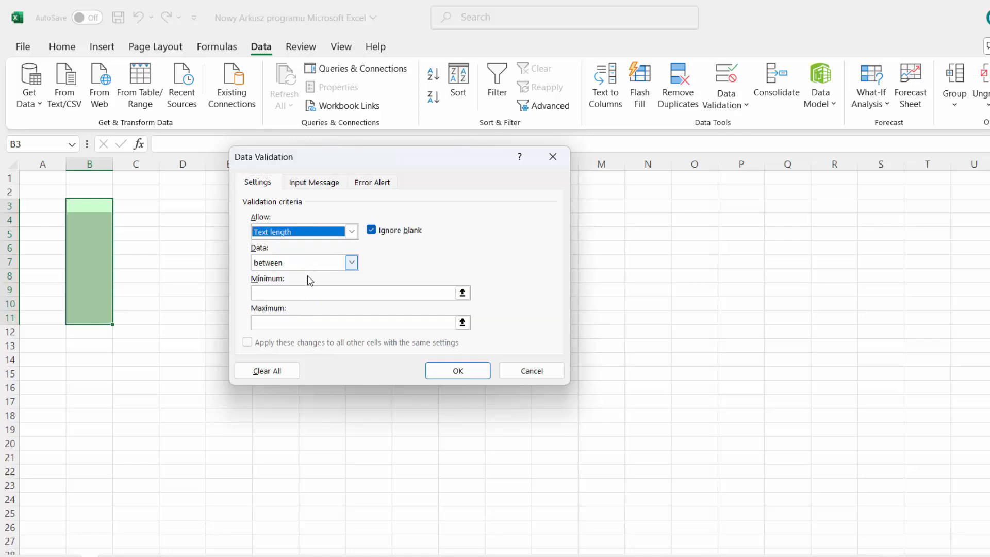
pyautogui.click(312, 291)
pyautogui.write('5')
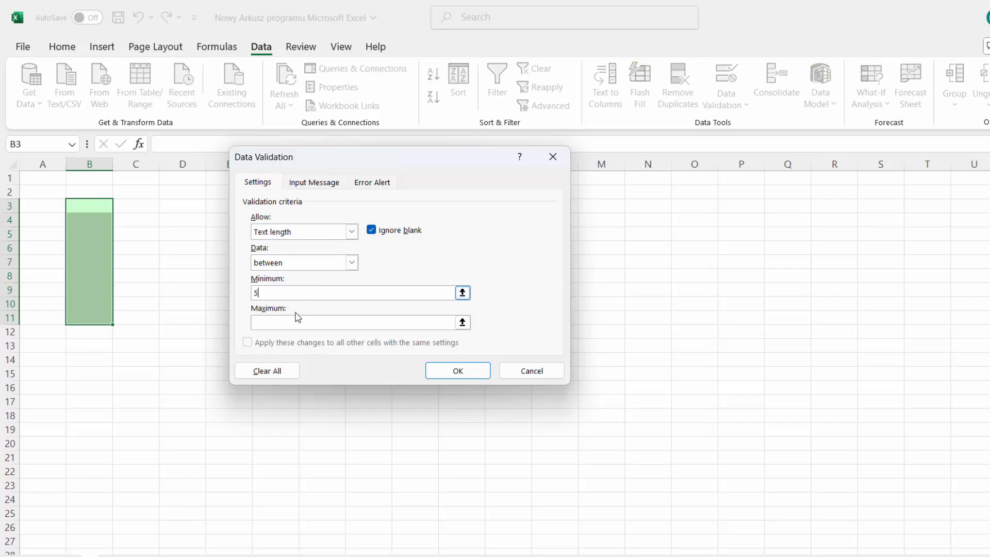
pyautogui.click(292, 318)
pyautogui.write('20')
pyautogui.click(458, 371)
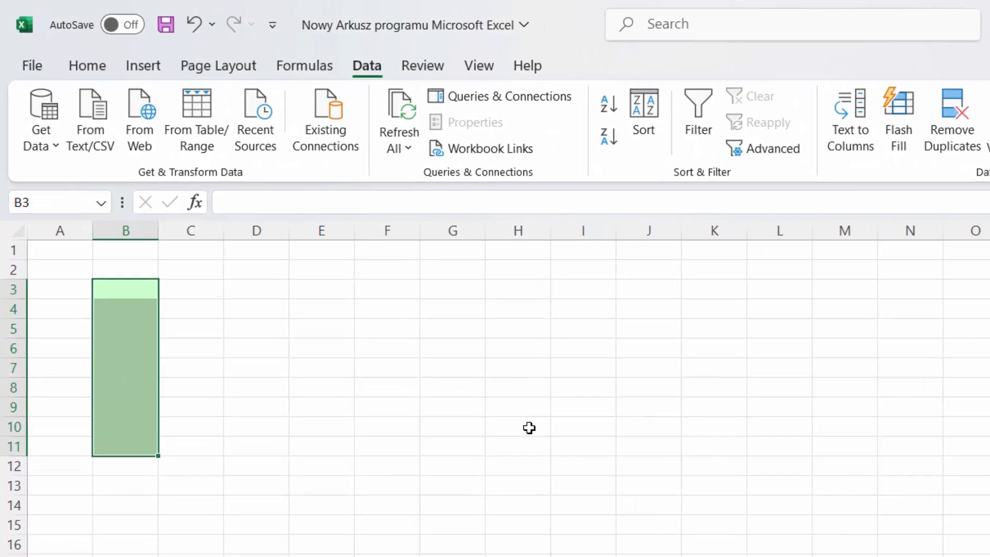
# - Test the validation rule by entering 4444 in cell B3, and discard the entry
pyautogui.click(145, 293)
pyautogui.write('4444')
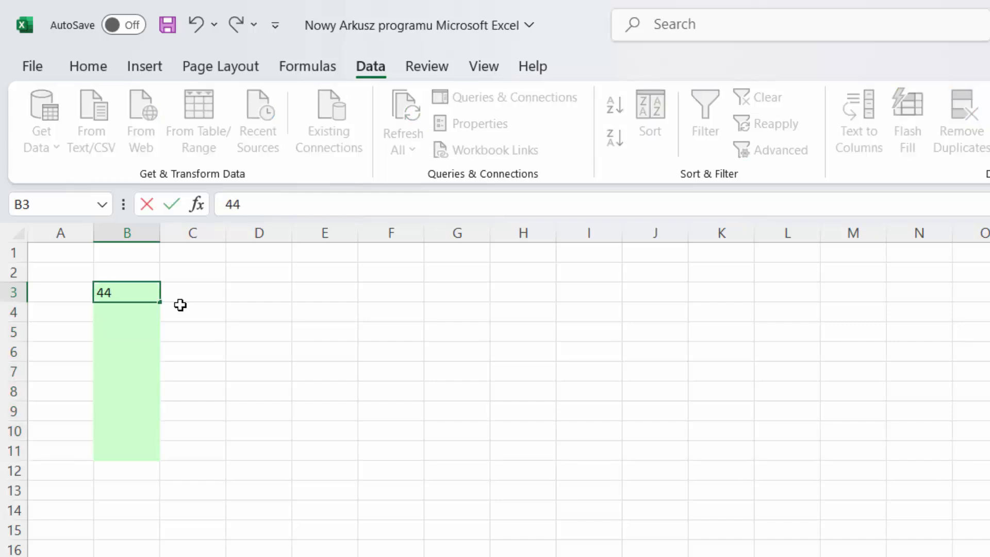
pyautogui.press('Return')
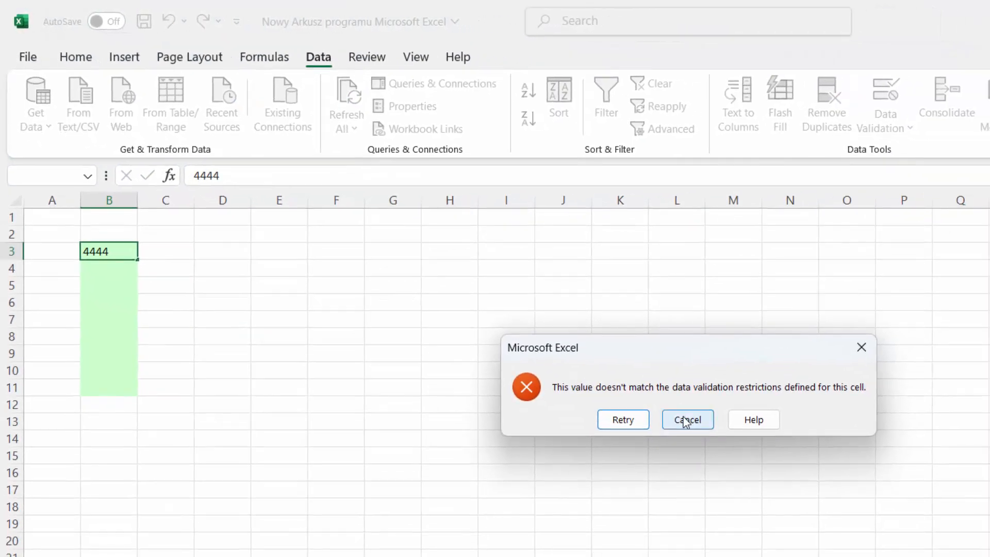
pyautogui.click(686, 421)
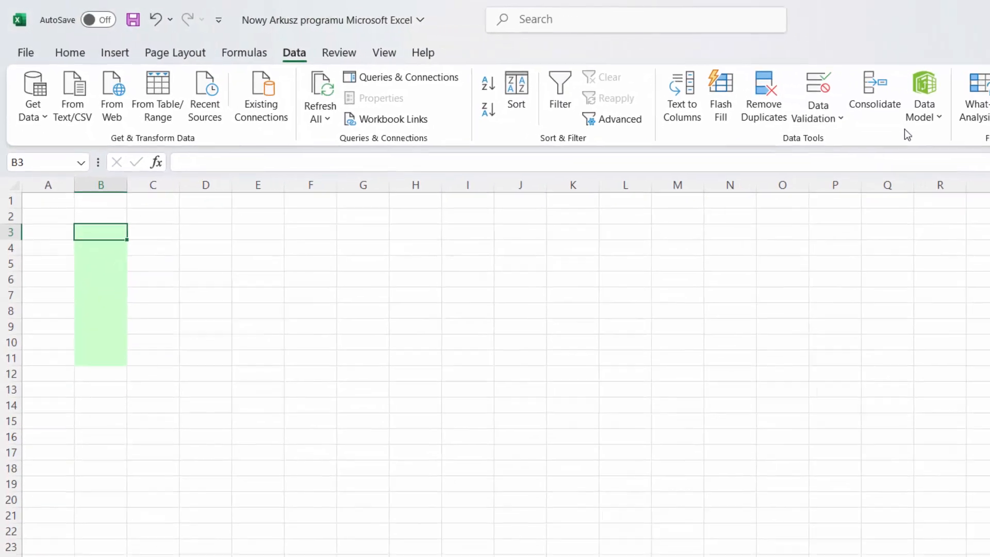
# - Set the validation error message for cell B3 to "Please enter between 5 and 10 digits"
pyautogui.click(769, 107)
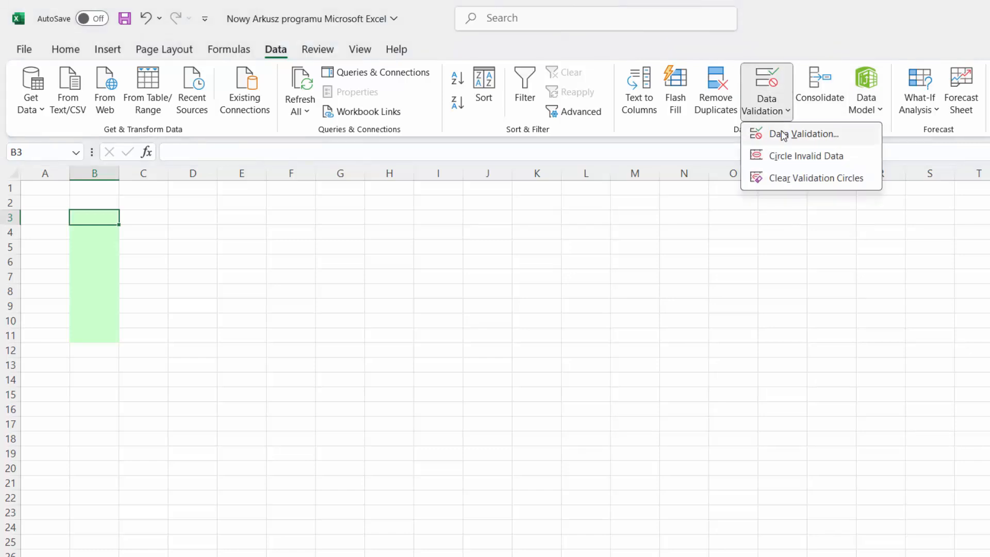
pyautogui.click(783, 133)
pyautogui.click(382, 193)
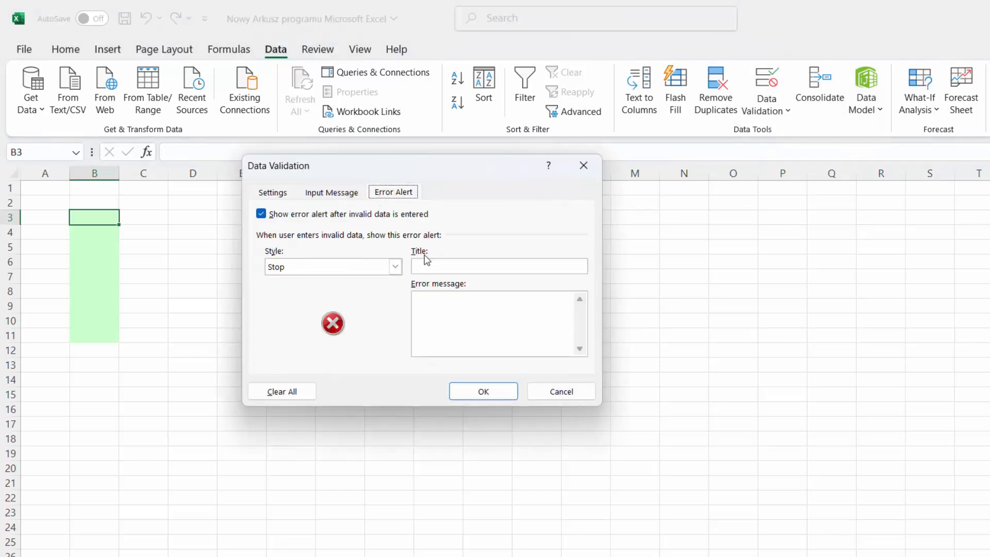
pyautogui.click(430, 305)
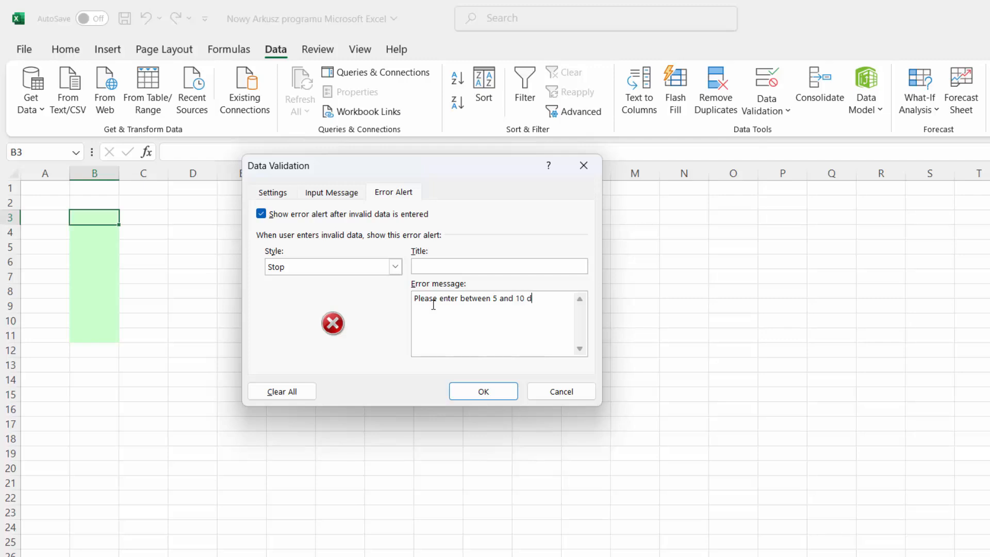
pyautogui.write('igits')
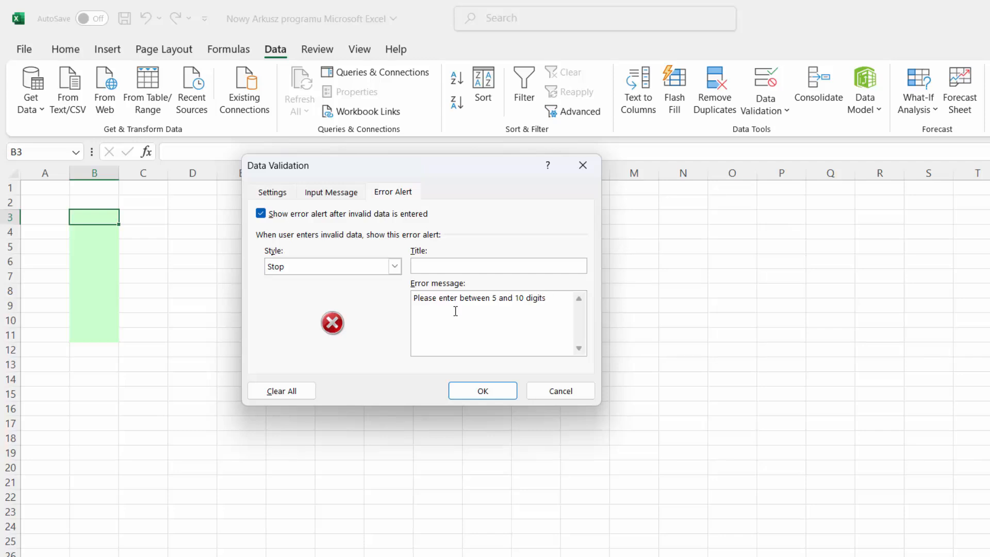
pyautogui.click(488, 391)
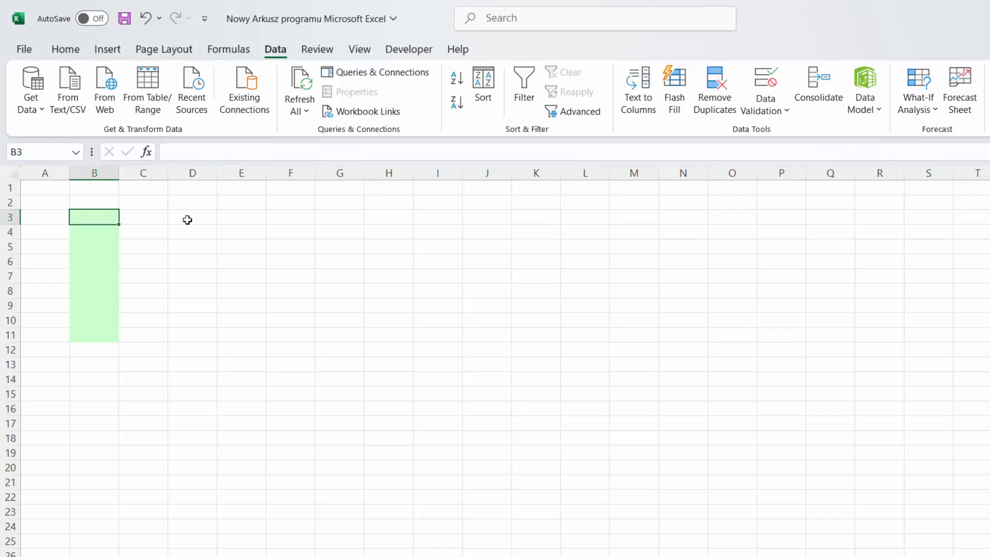
# - Test the custom error message by entering 444 in cell B3, and discard the entry
pyautogui.write('444')
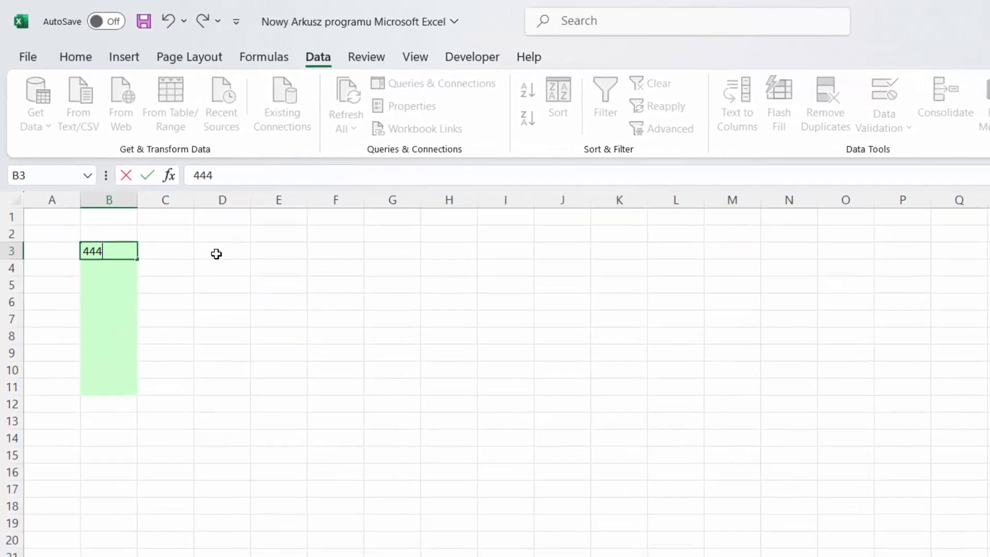
pyautogui.press('Return')
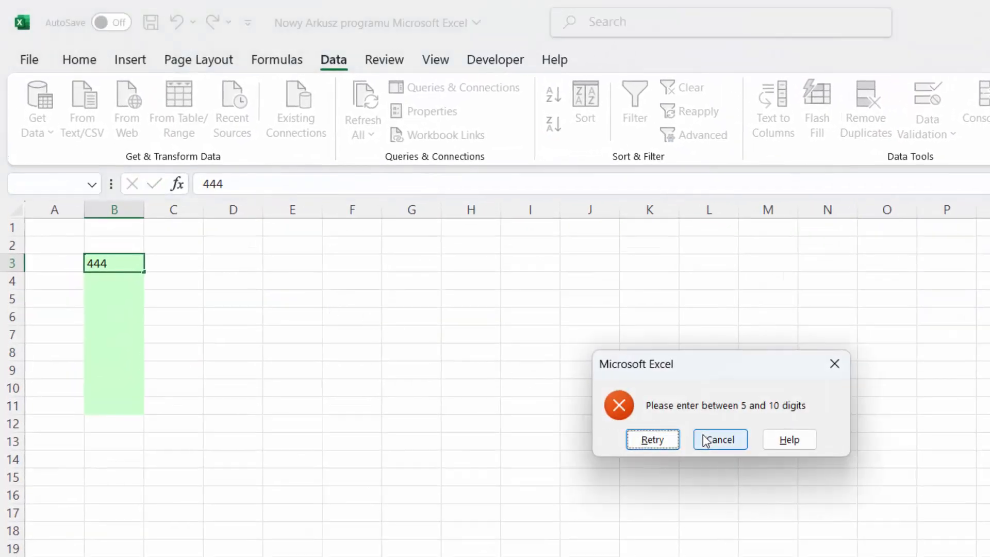
pyautogui.click(705, 442)
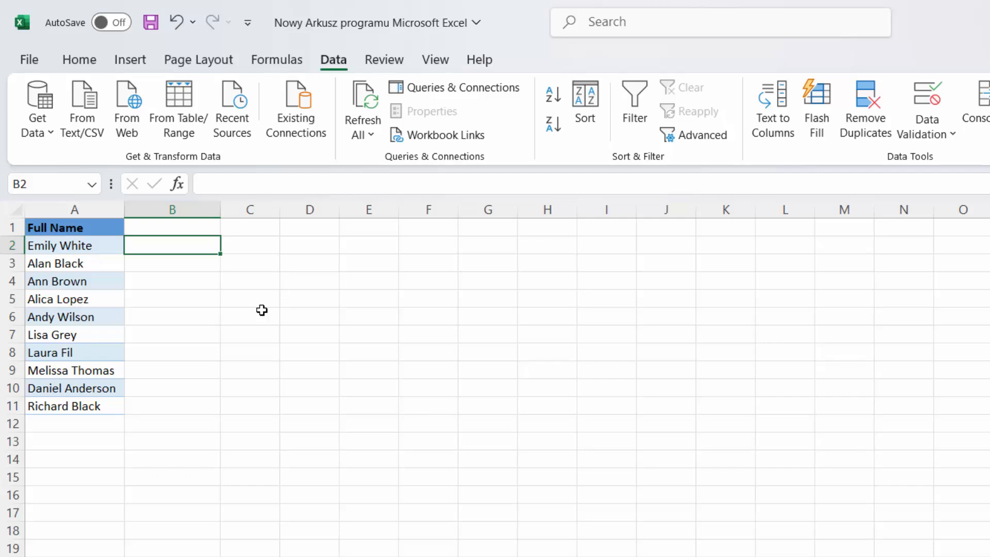
# - Enter the first name from A2 in cell B2 and extract the remaining first names down to B11 with Flash Fill
pyautogui.write('Emily')
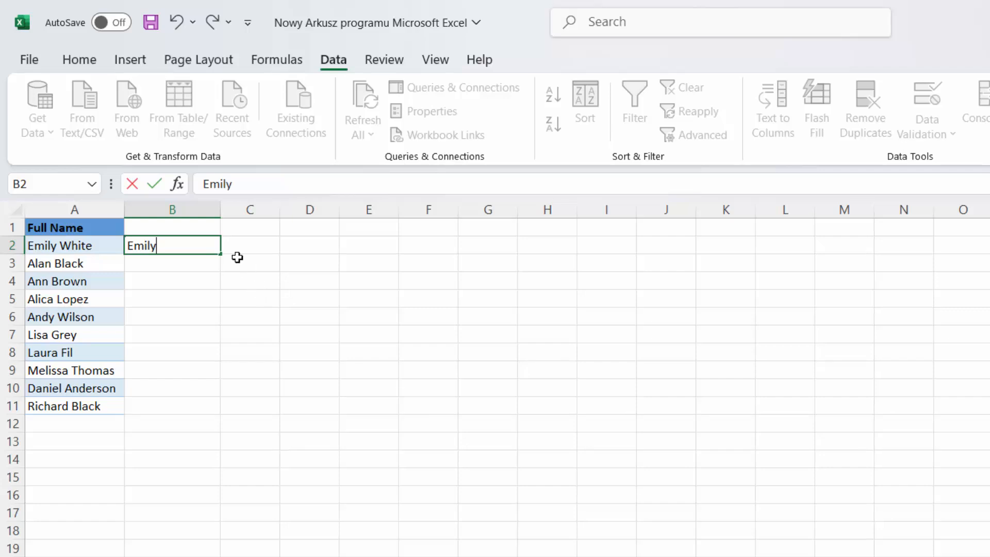
pyautogui.moveTo(221, 254); pyautogui.dragTo(216, 412)
pyautogui.click(243, 426)
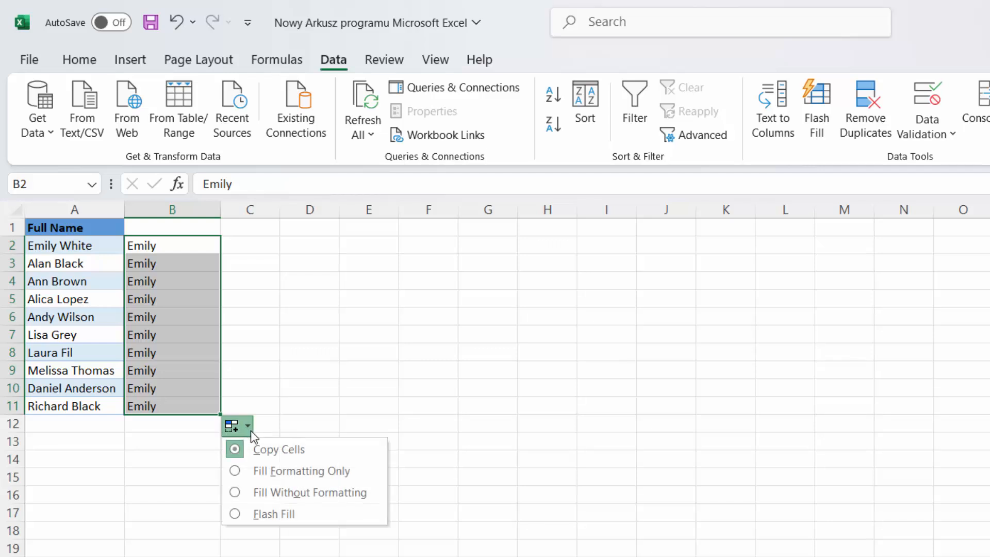
pyautogui.click(280, 512)
# - Enter the last name from A2 in cell C2 and extract the remaining last names down to C11 with Flash Fill
pyautogui.click(257, 244)
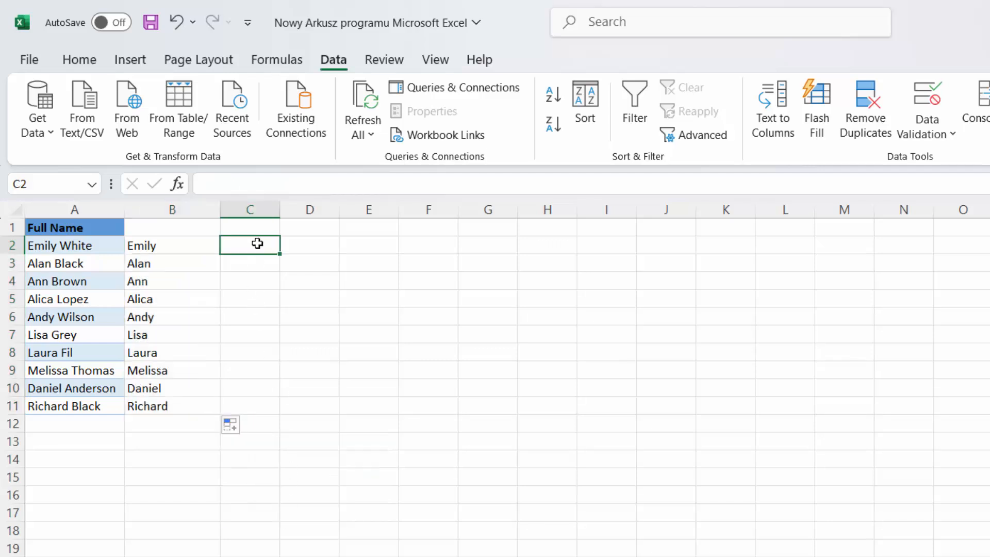
pyautogui.write('White')
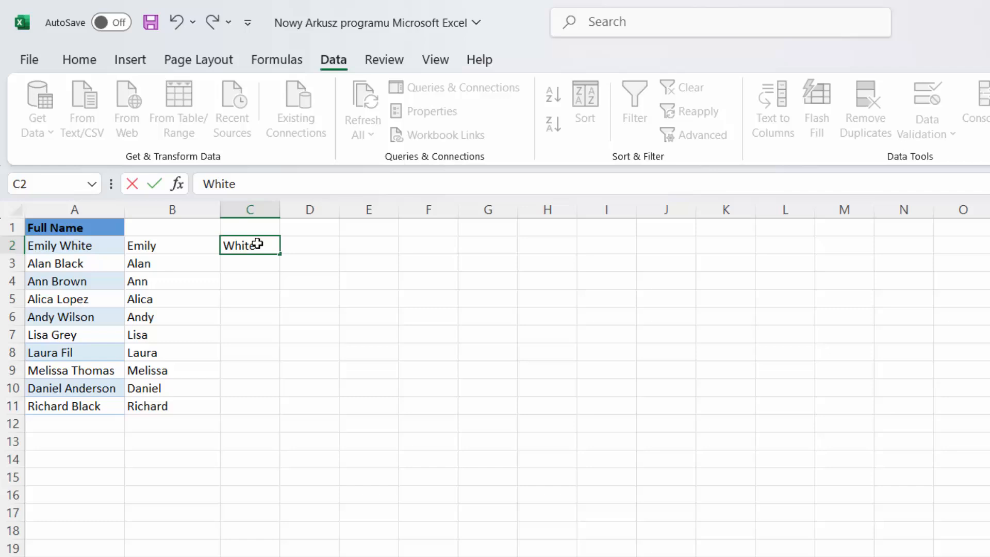
pyautogui.hotkey('ctrl', 'Return')
pyautogui.moveTo(279, 253); pyautogui.dragTo(282, 413)
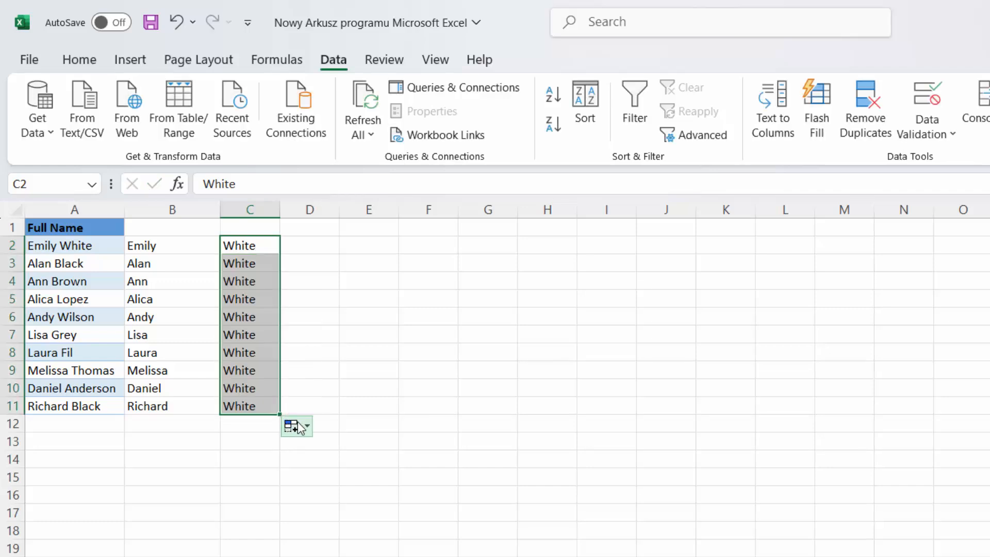
pyautogui.click(296, 426)
pyautogui.click(295, 514)
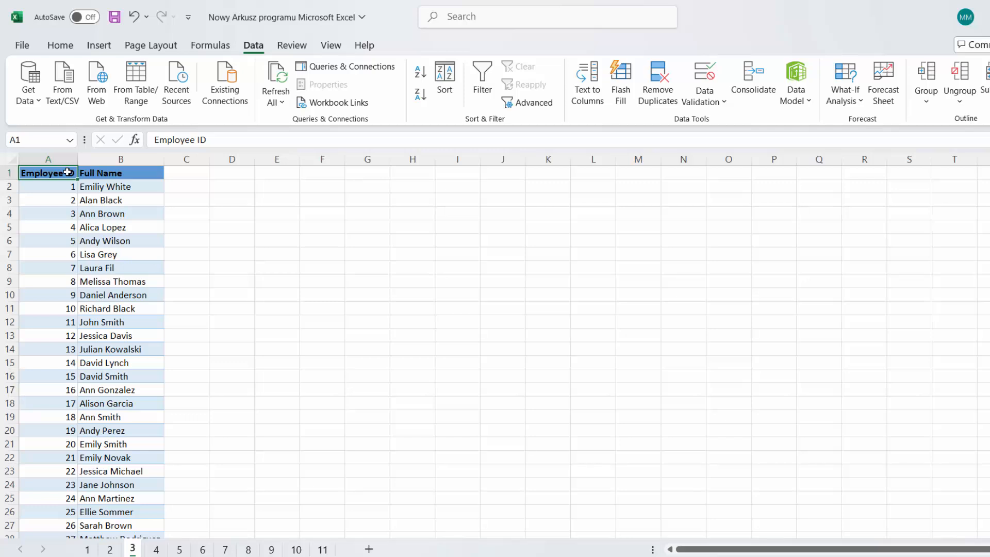
# - Highlight duplicate values in the employee list A1:B41 with Yellow Fill with Dark Yellow Text using conditional formatting
pyautogui.moveTo(67, 173); pyautogui.dragTo(130, 511)
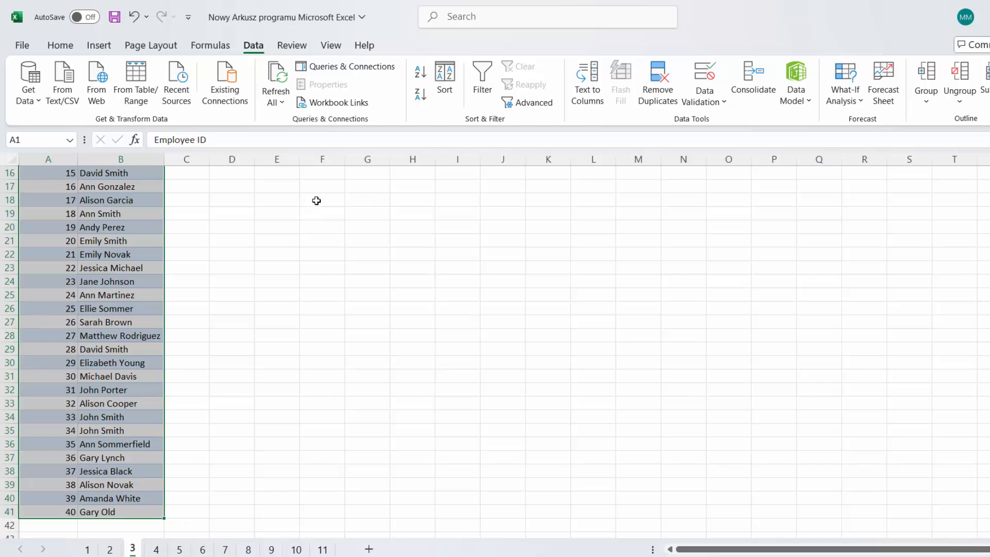
pyautogui.click(70, 45)
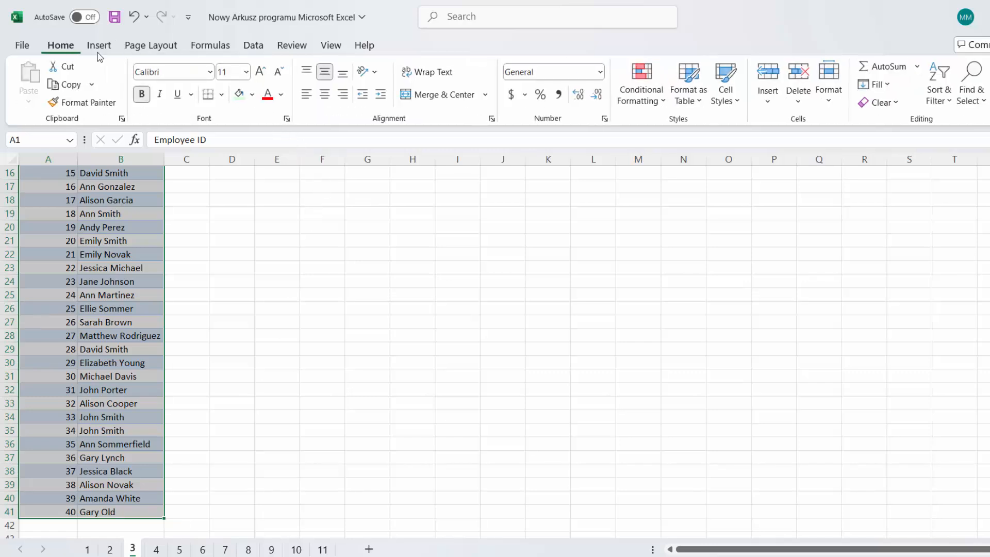
pyautogui.click(653, 101)
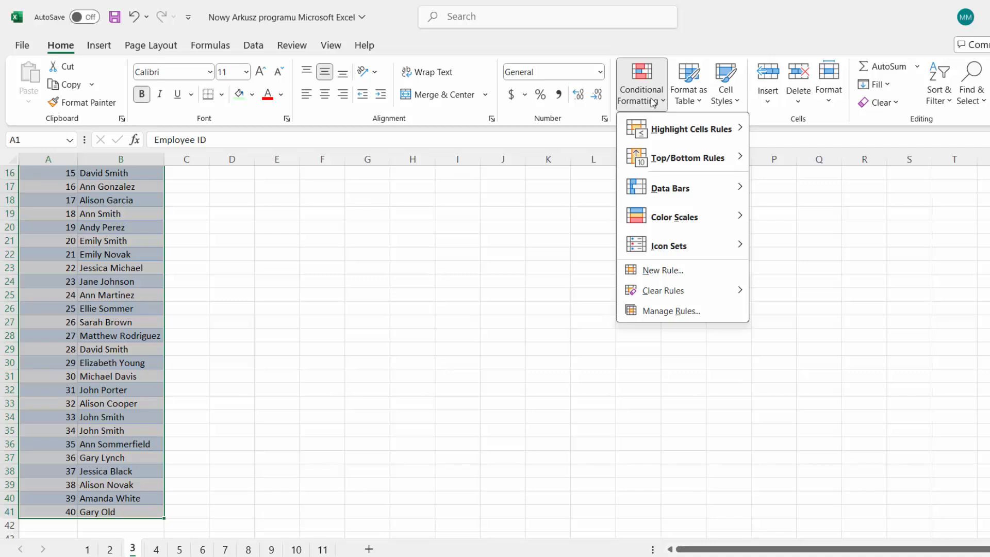
pyautogui.moveTo(671, 126)
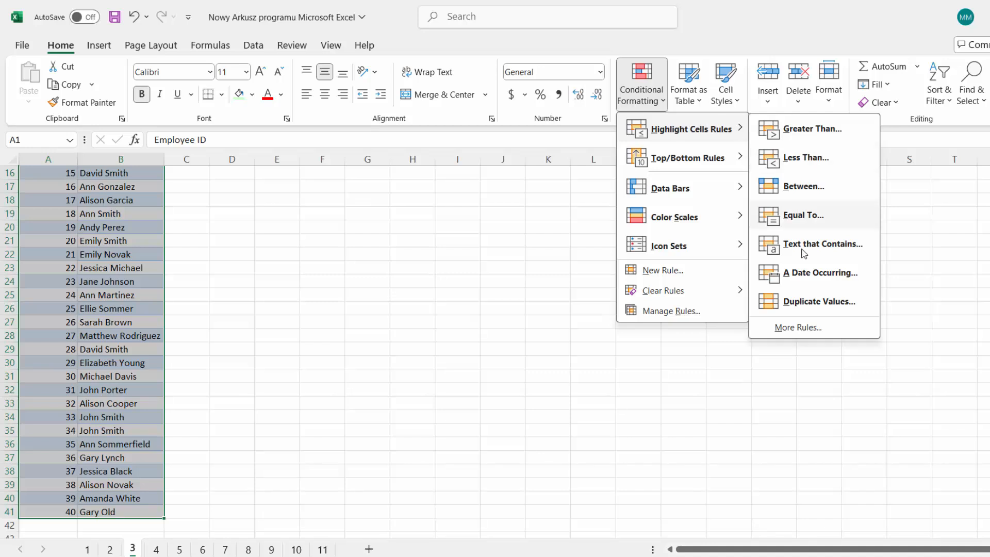
pyautogui.click(815, 300)
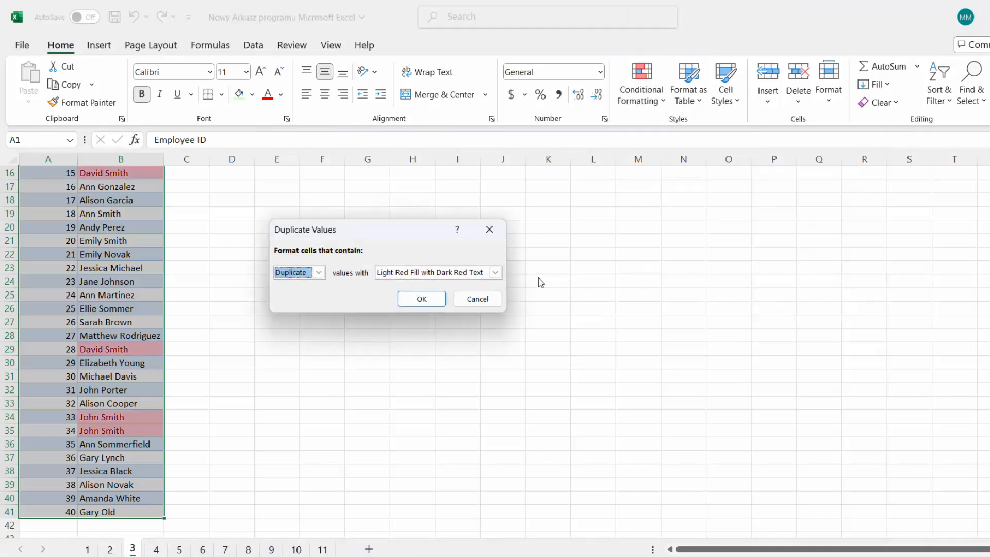
pyautogui.click(495, 272)
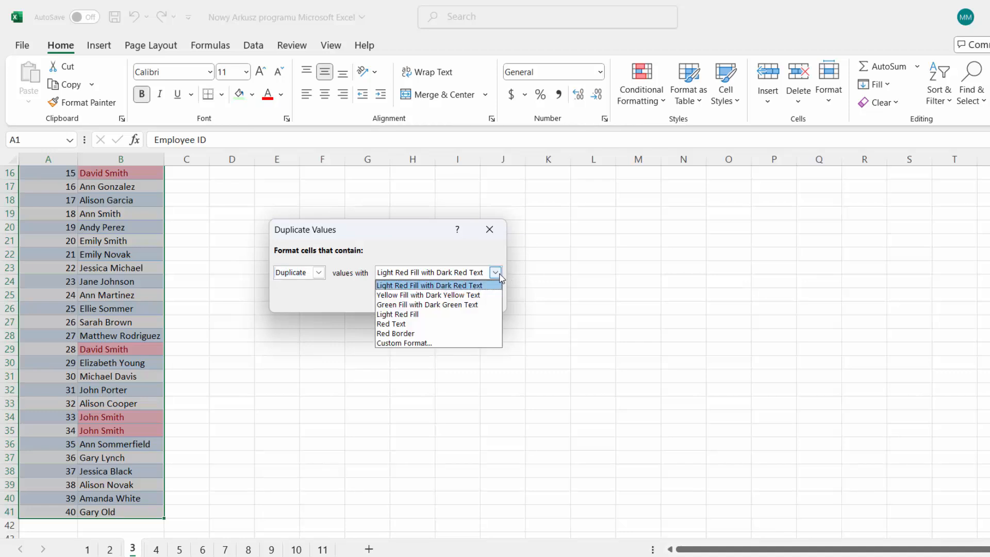
pyautogui.click(485, 297)
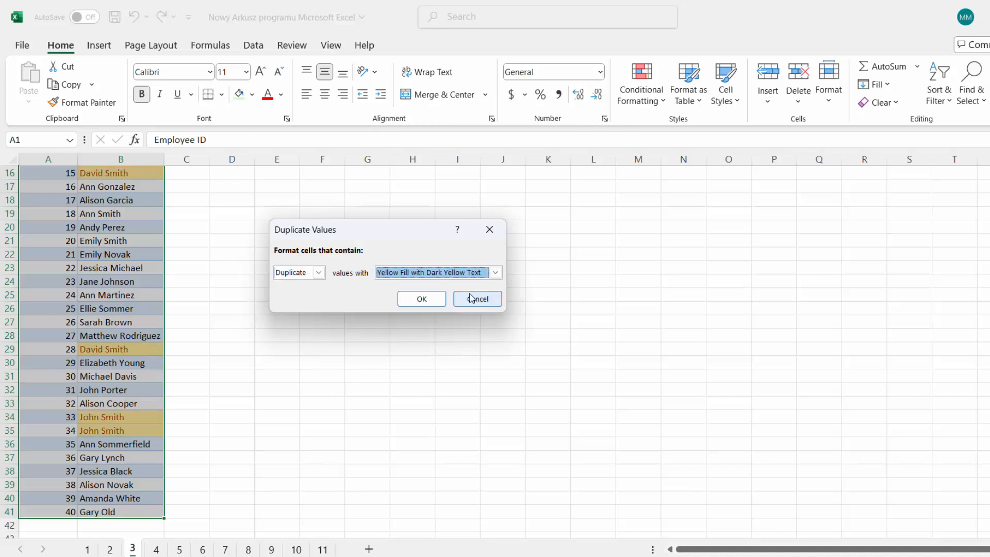
pyautogui.click(436, 300)
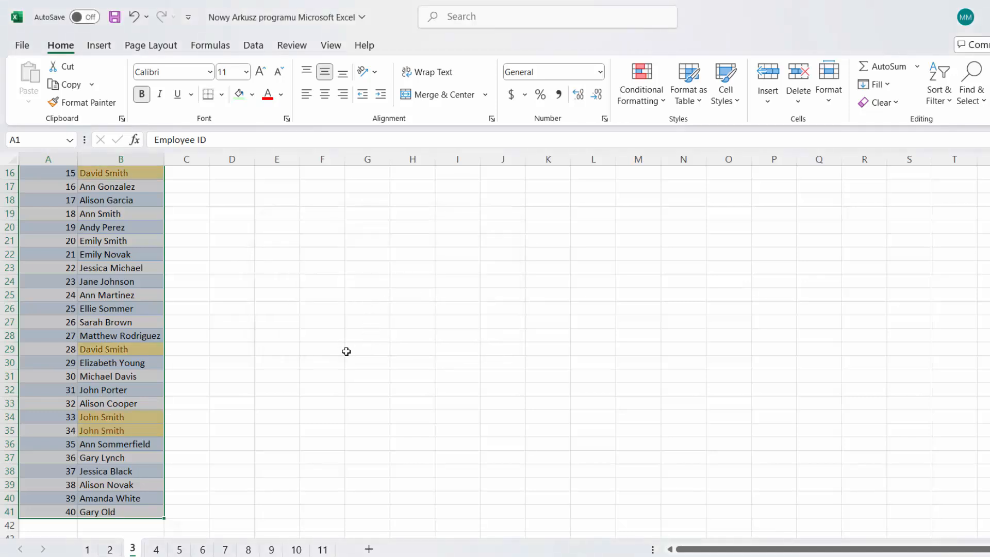
pyautogui.scroll(5, 317, 350)
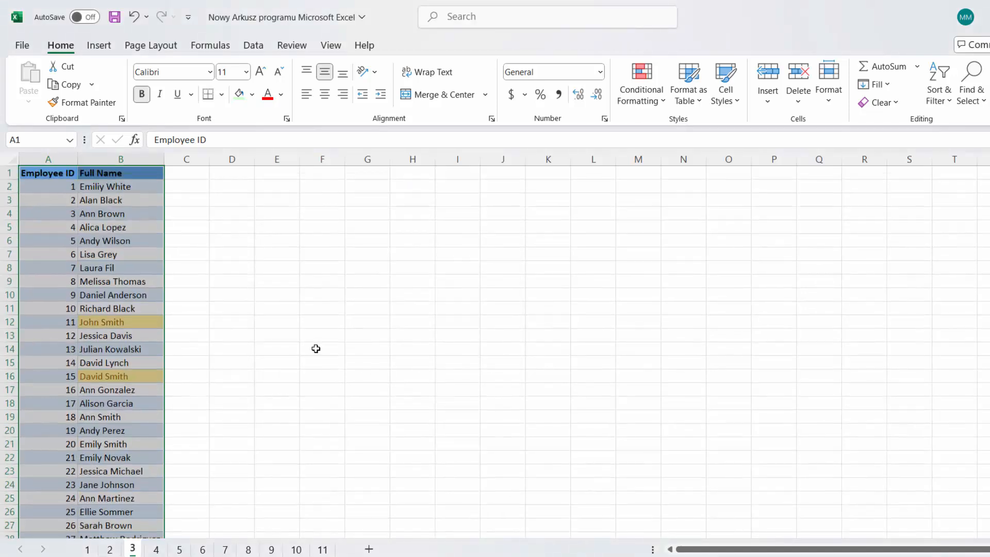
pyautogui.click(64, 176)
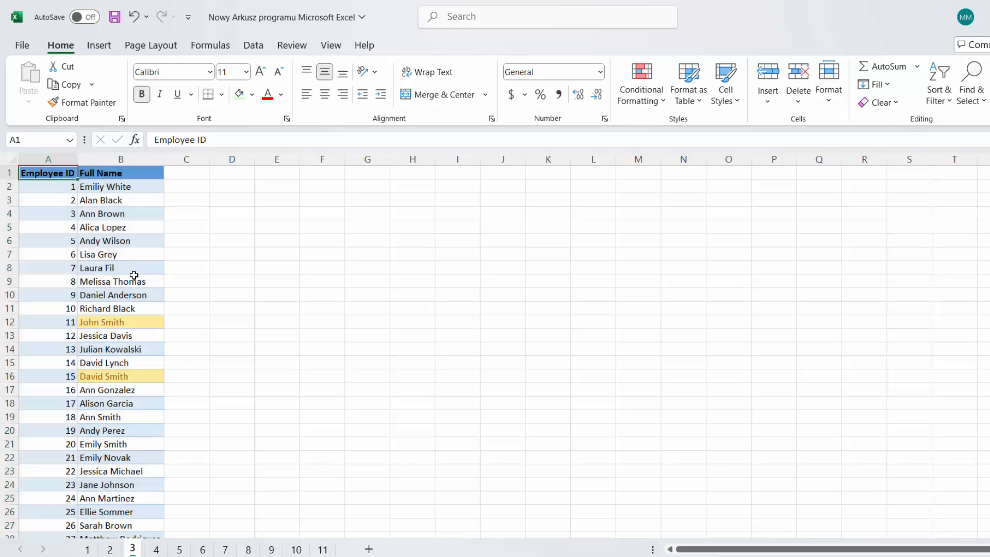
# - Filter the employee table on worksheet 4 to the Sales department using the value of cell C2
pyautogui.click(158, 549)
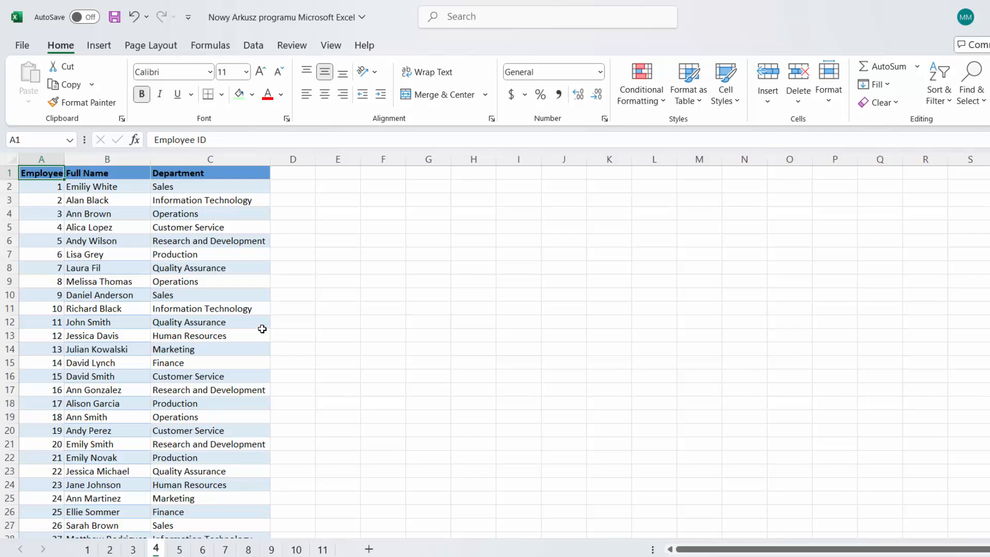
pyautogui.click(242, 186)
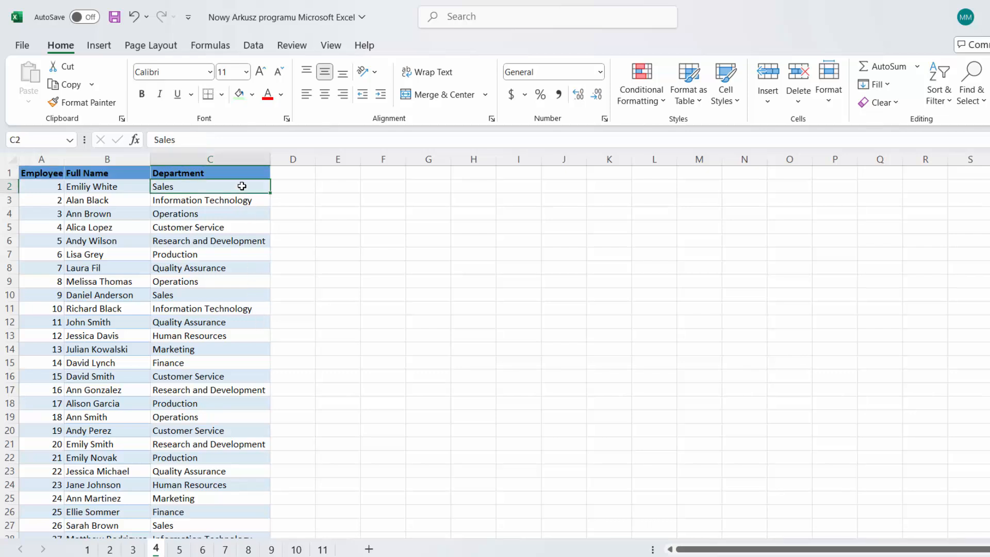
pyautogui.rightClick(241, 186)
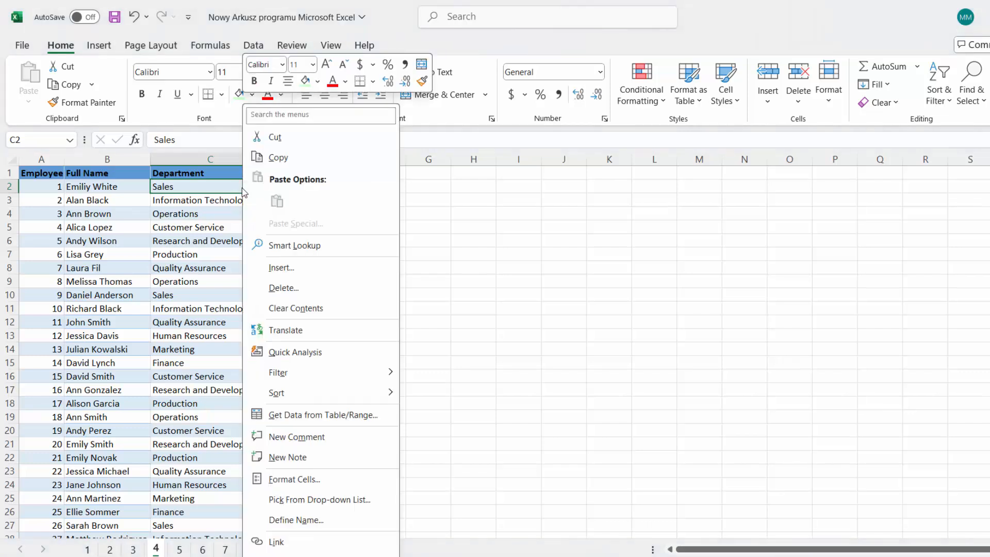
pyautogui.moveTo(373, 378)
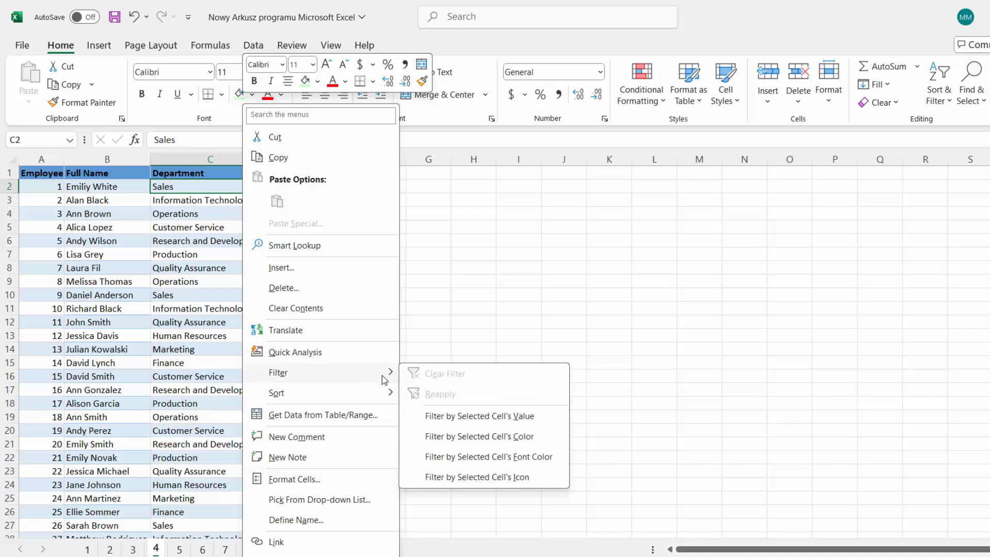
pyautogui.click(447, 419)
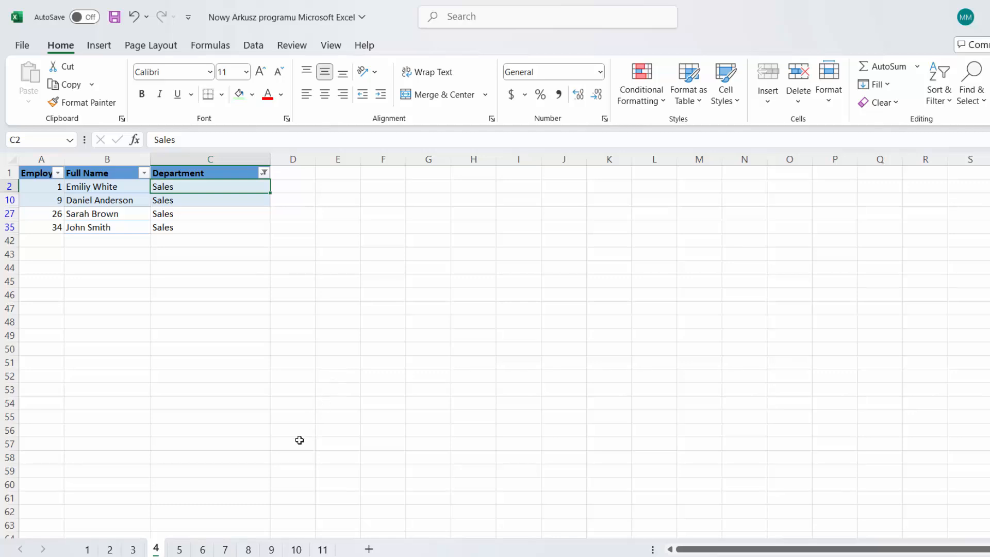
# - Add column B (D2:D14) to the column chart on worksheet 5 as a second series by copying and pasting it
pyautogui.click(179, 549)
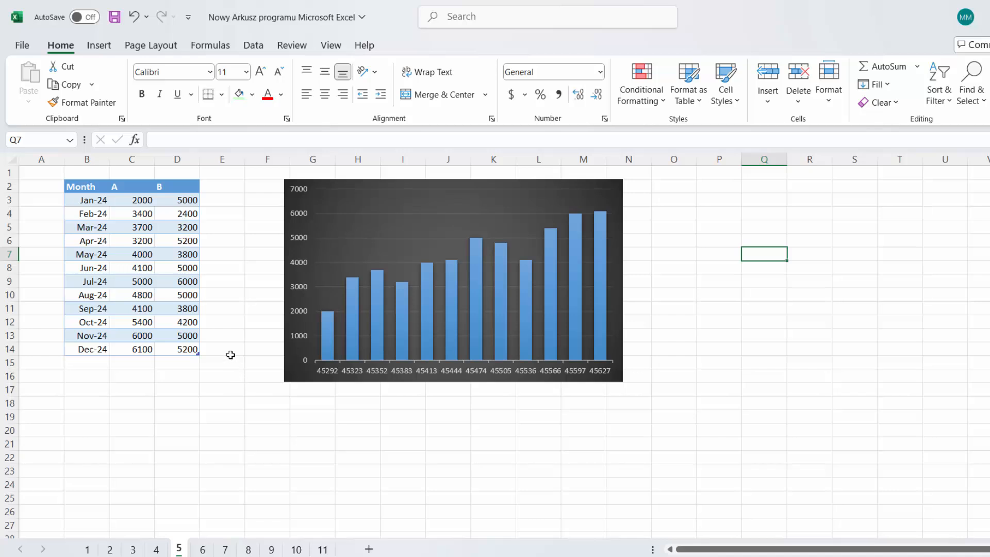
pyautogui.moveTo(181, 190); pyautogui.dragTo(181, 351)
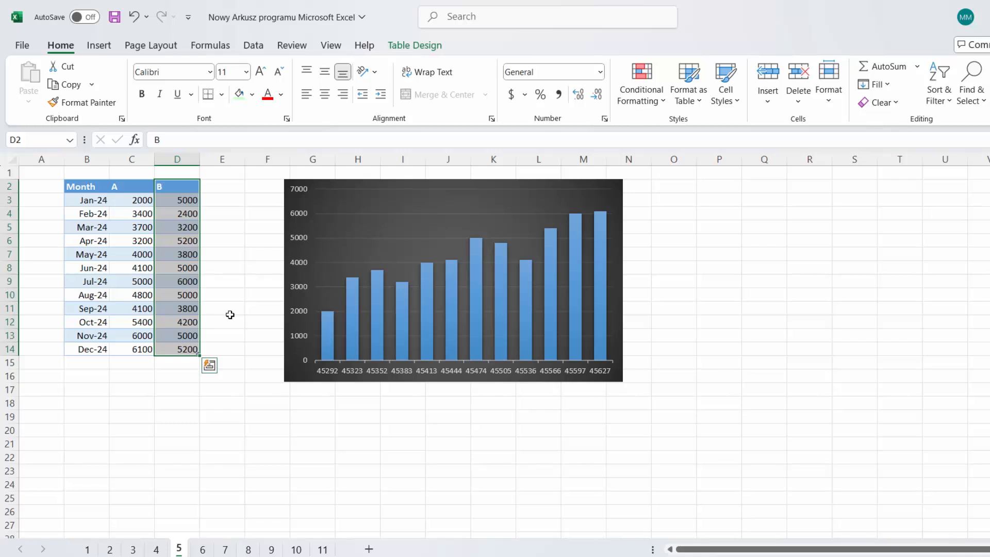
pyautogui.hotkey('ctrl', 'c')
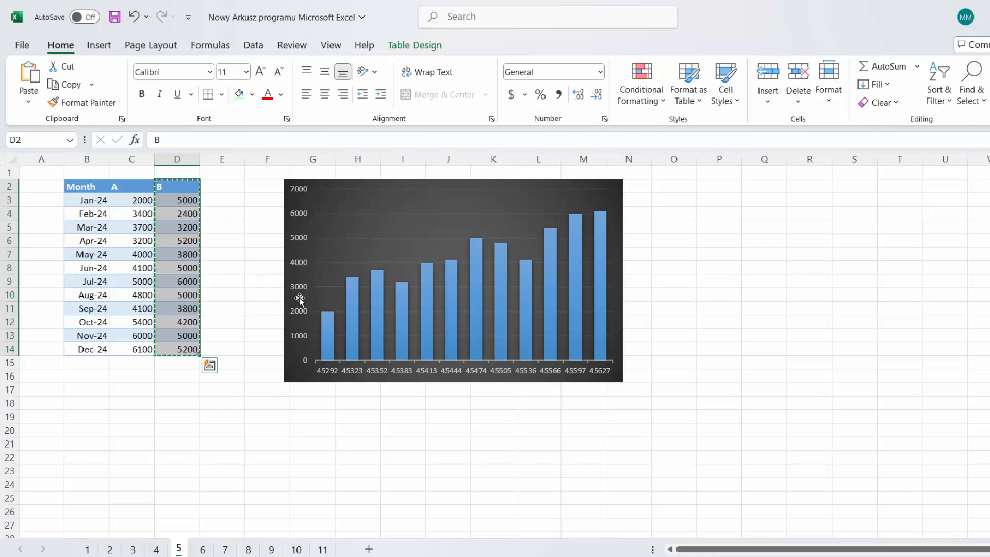
pyautogui.click(355, 254)
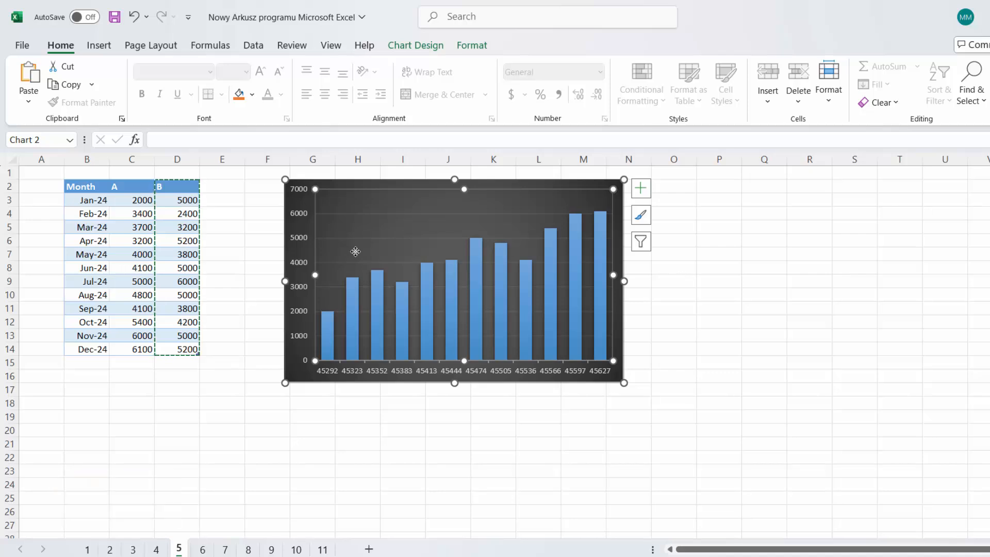
pyautogui.hotkey('ctrl', 'v')
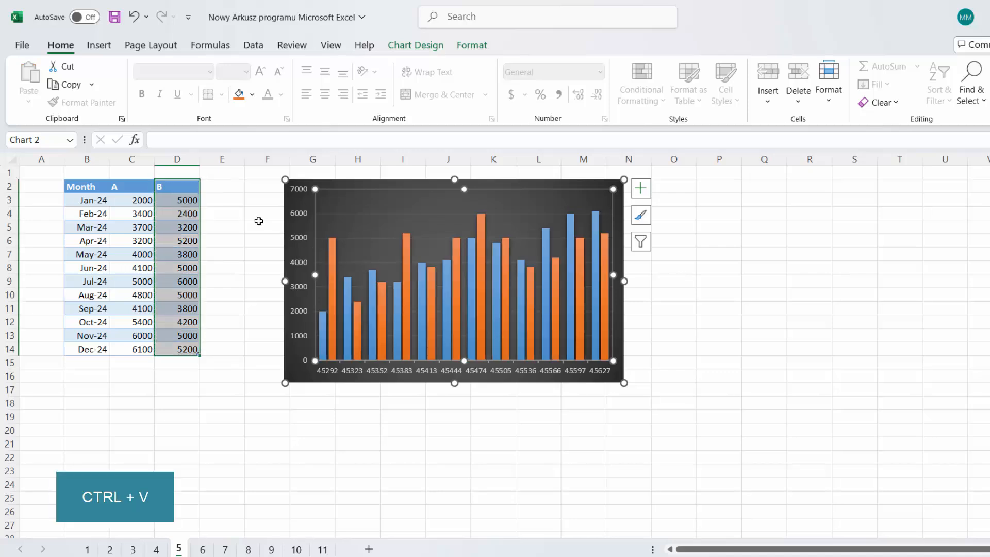
pyautogui.click(58, 170)
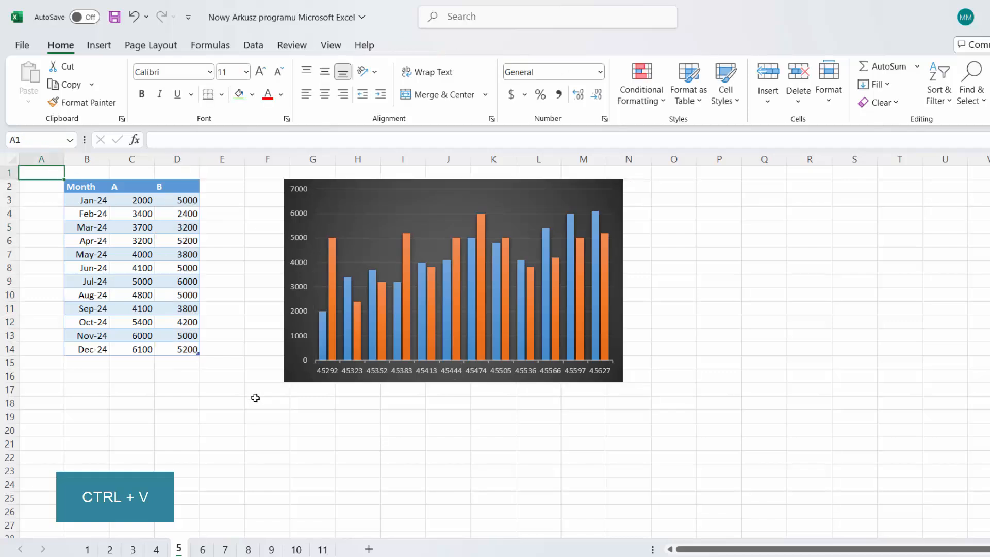
# - Enable automatic decimal point insertion in the advanced options from worksheet 6, and enter 100015 in cell A1
pyautogui.click(202, 548)
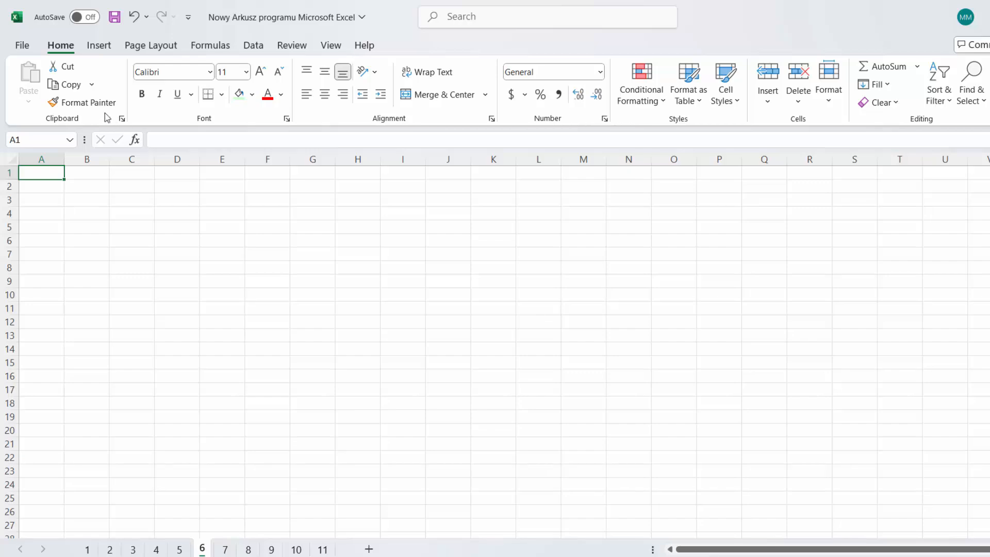
pyautogui.click(30, 49)
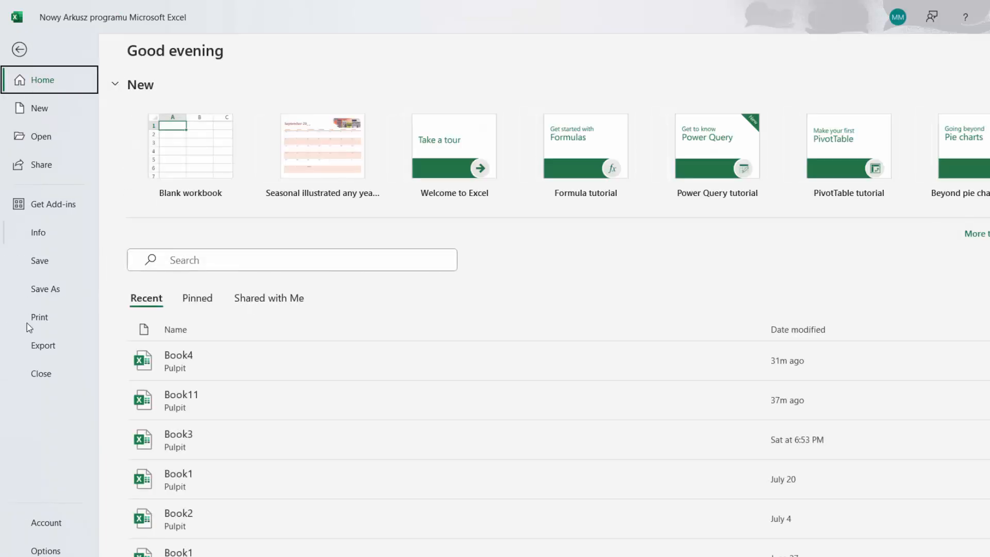
pyautogui.click(73, 546)
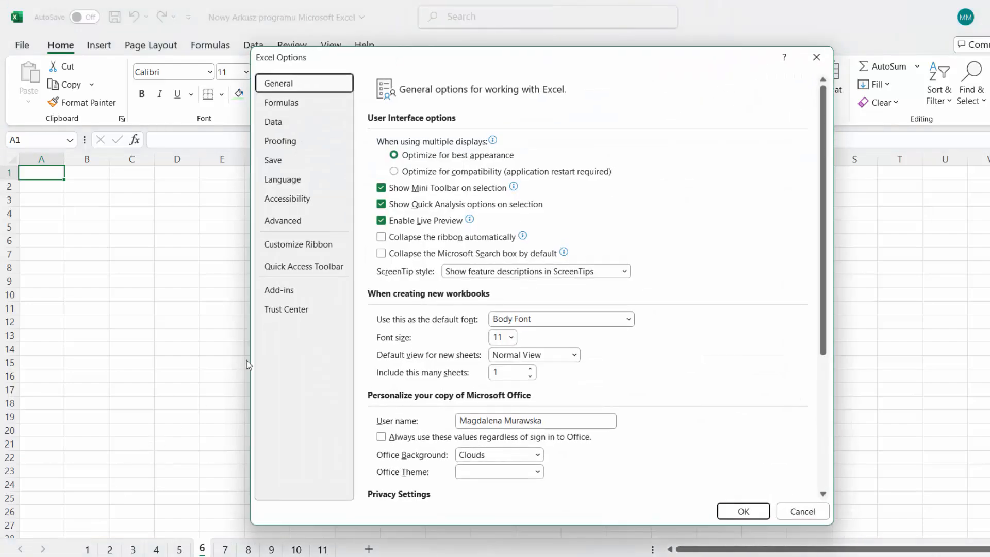
pyautogui.click(325, 230)
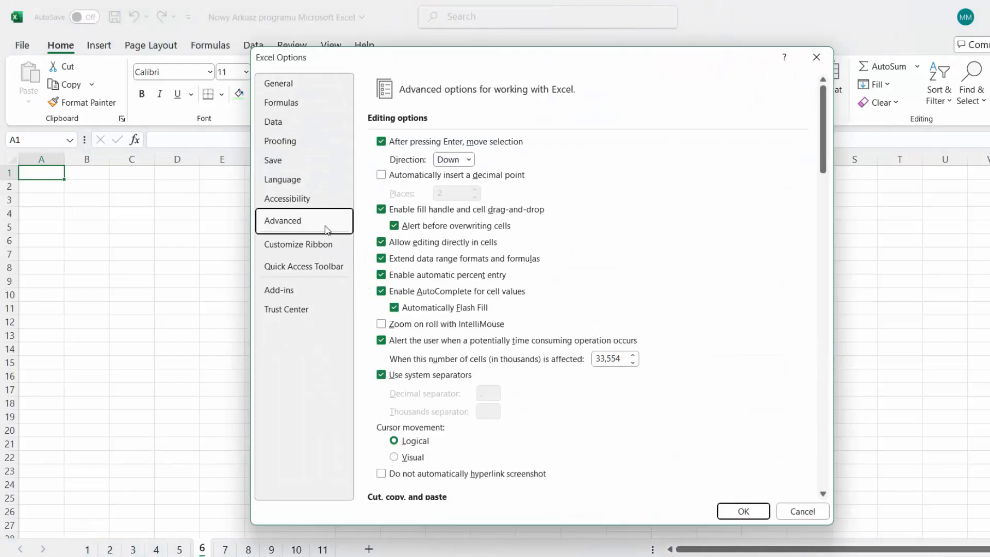
pyautogui.click(381, 176)
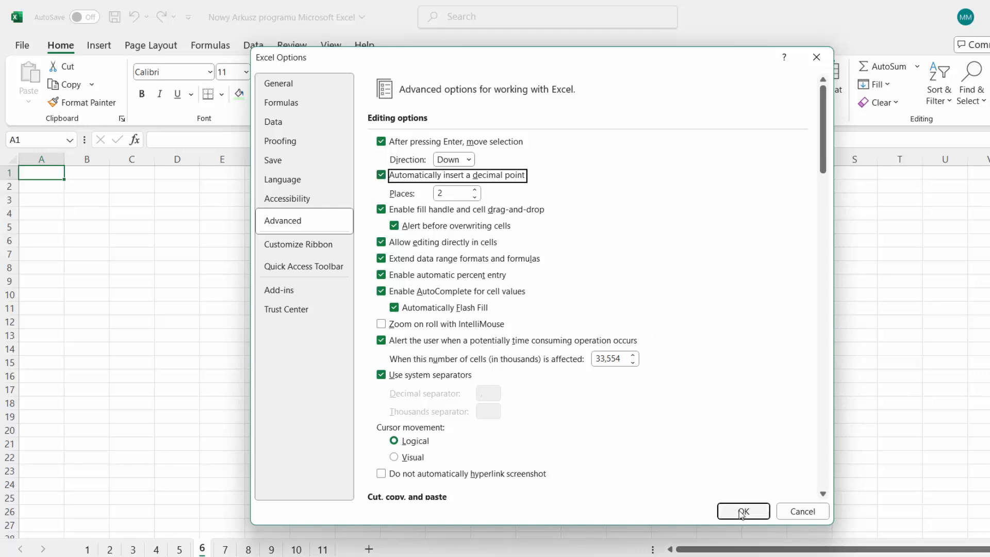
pyautogui.click(742, 512)
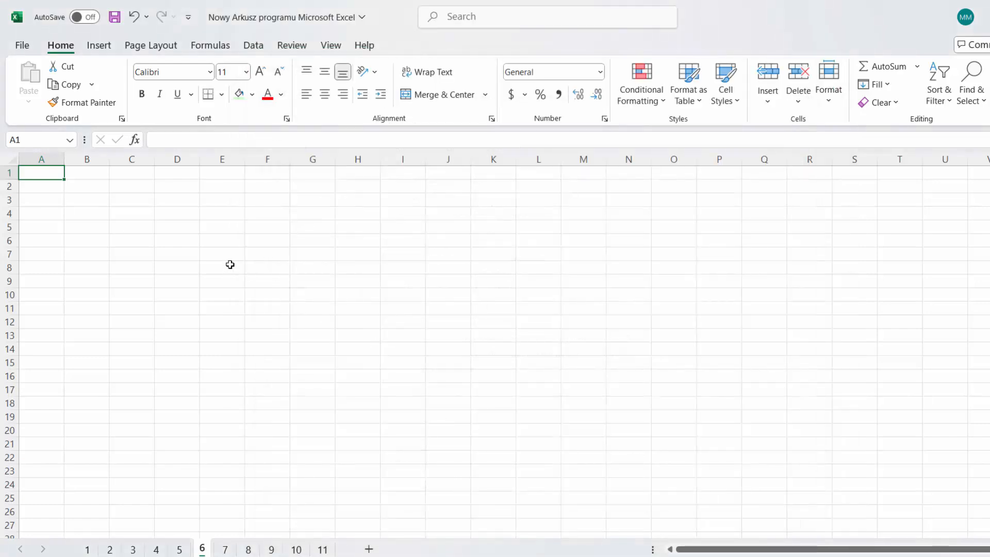
pyautogui.write('100015')
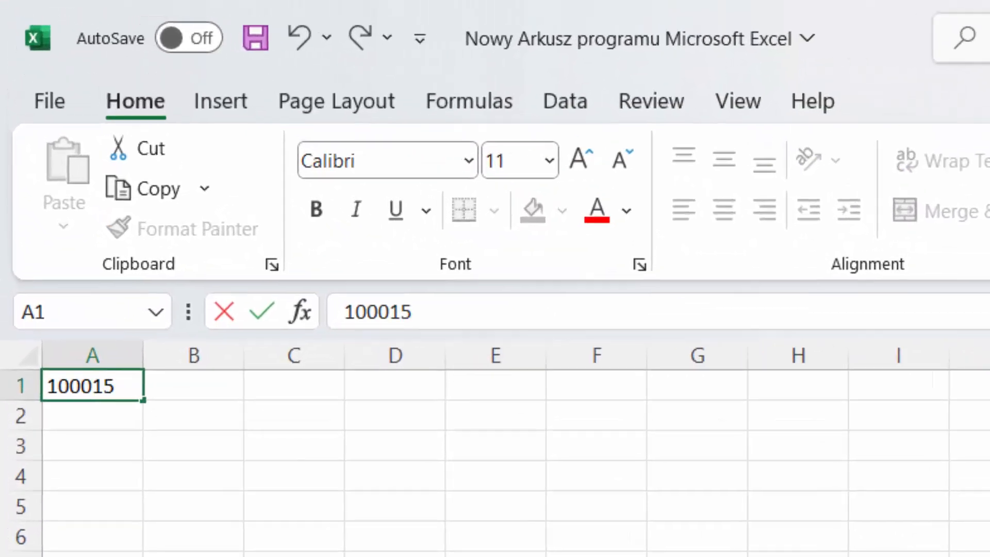
pyautogui.press('Return')
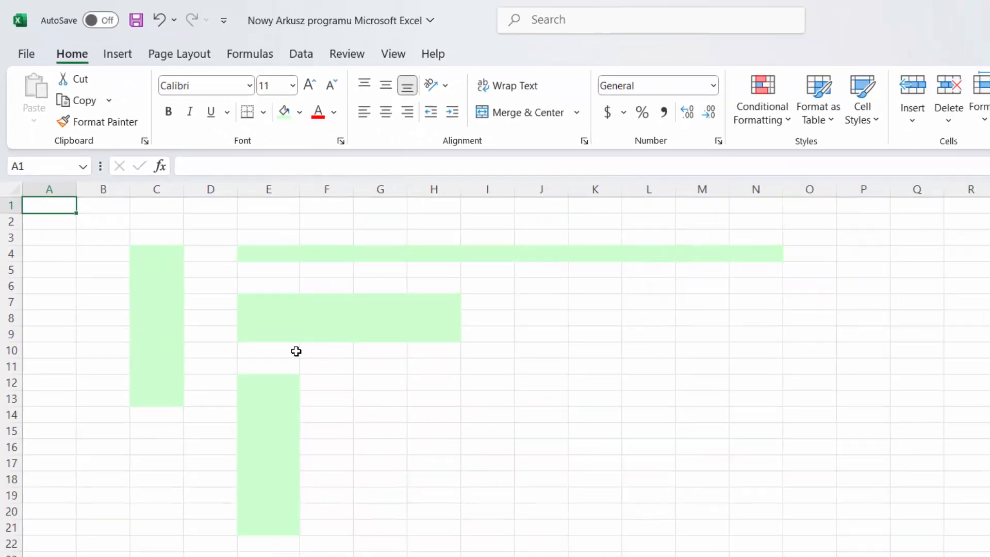
# - Fill the green column C4:C13 with a ten-row number series by entering =SEQUENCE(10) in cell C4
pyautogui.click(174, 256)
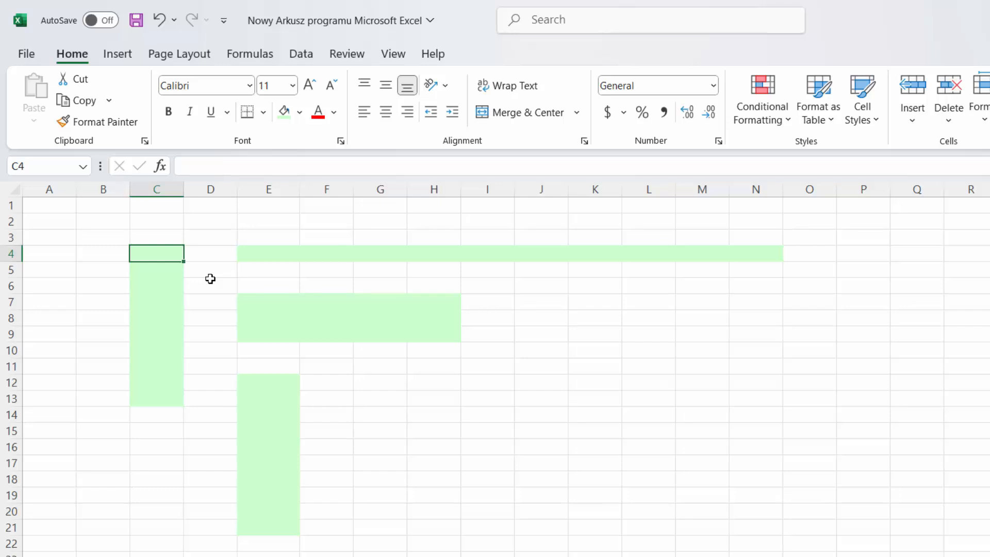
pyautogui.write('=')
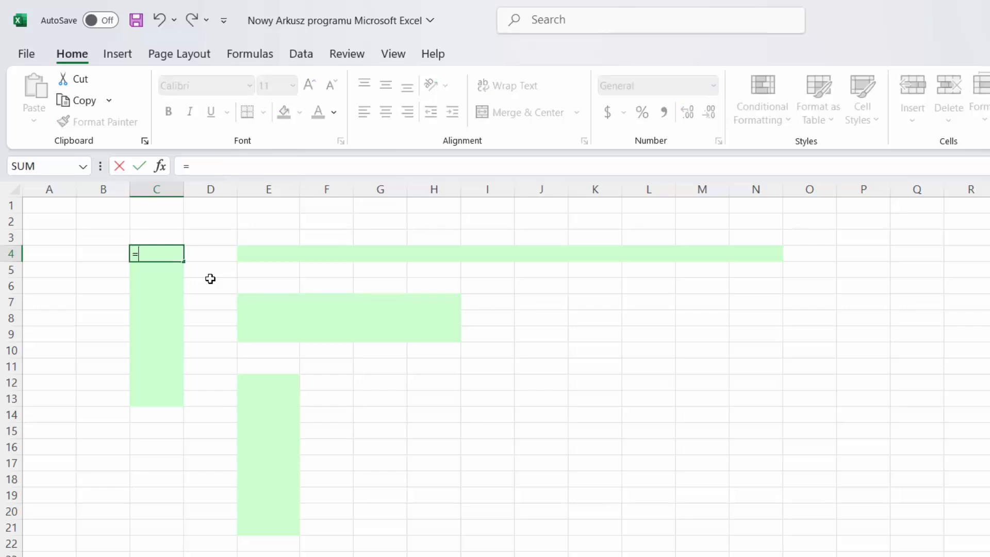
pyautogui.write('se')
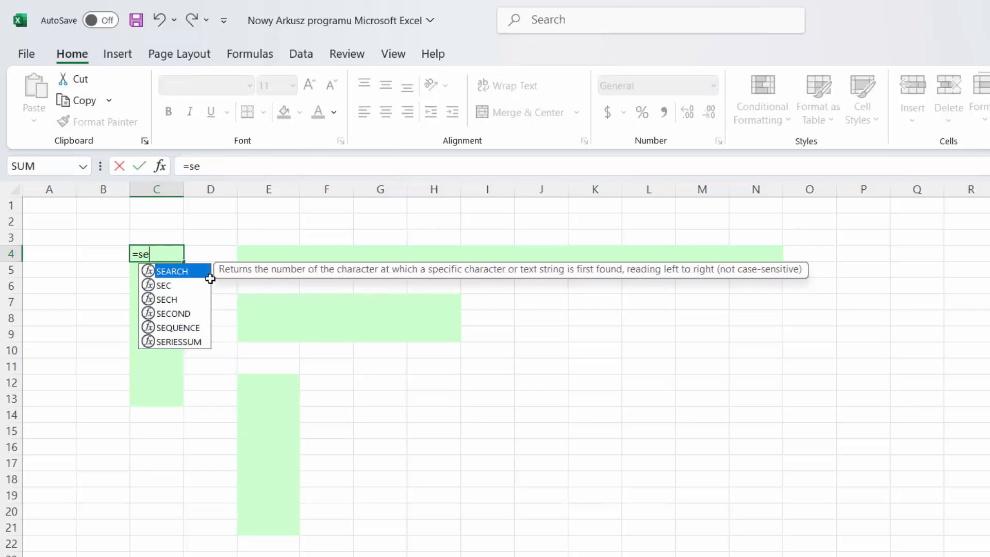
pyautogui.click(174, 329)
pyautogui.doubleClick(174, 329)
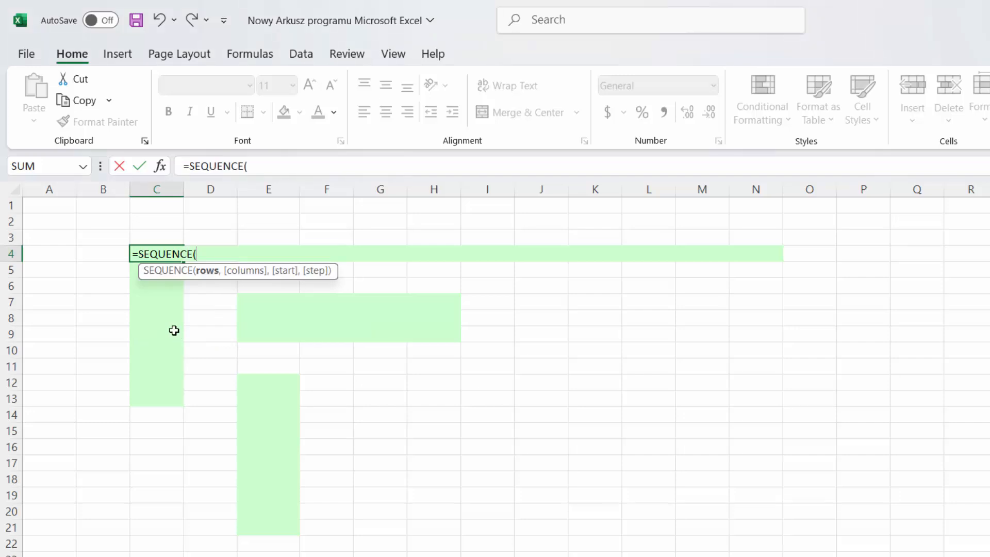
pyautogui.write('10')
pyautogui.press('Return')
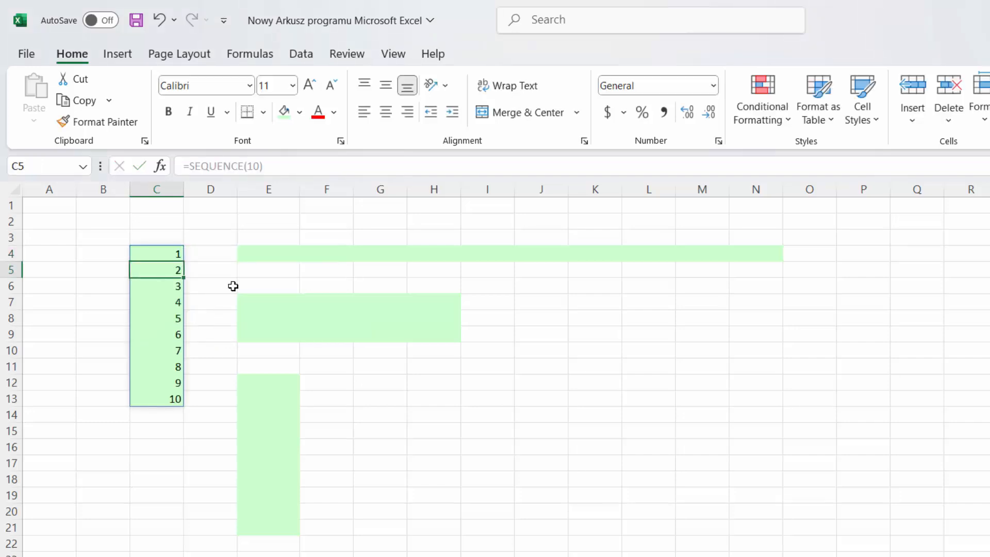
# - Fill the green row E4:N4 with a ten-column number series by entering =SEQUENCE(1,10) in cell E4
pyautogui.click(269, 256)
pyautogui.write('=se')
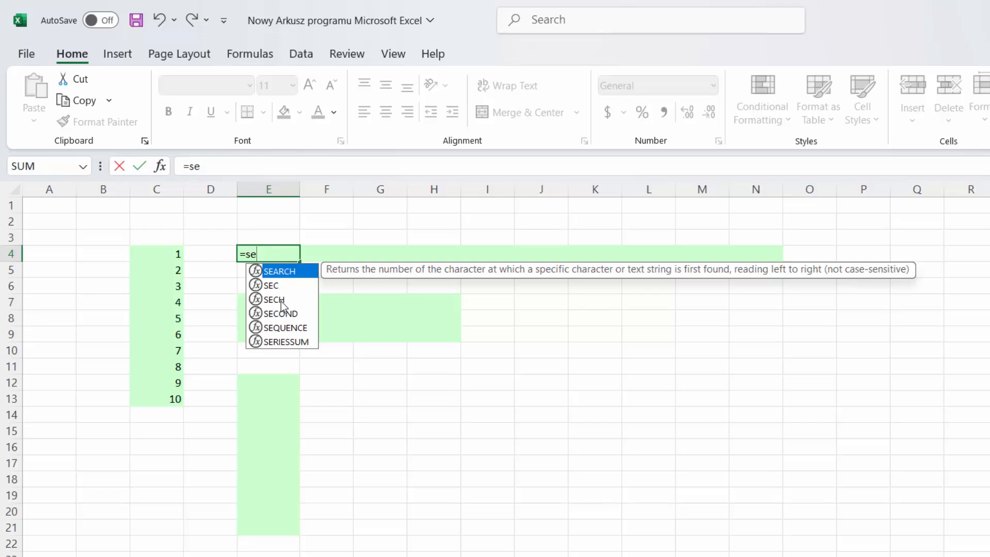
pyautogui.click(292, 327)
pyautogui.doubleClick(293, 328)
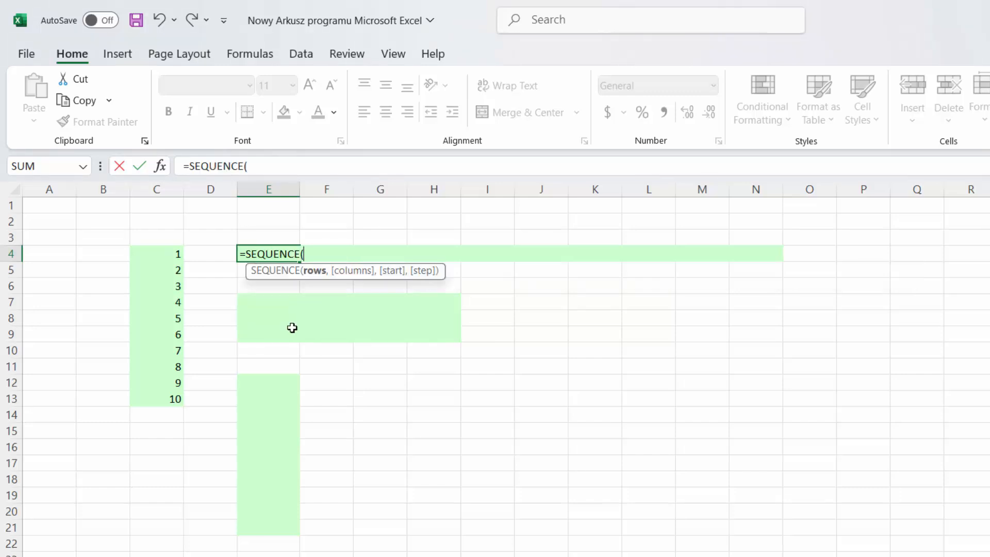
pyautogui.write('1,10')
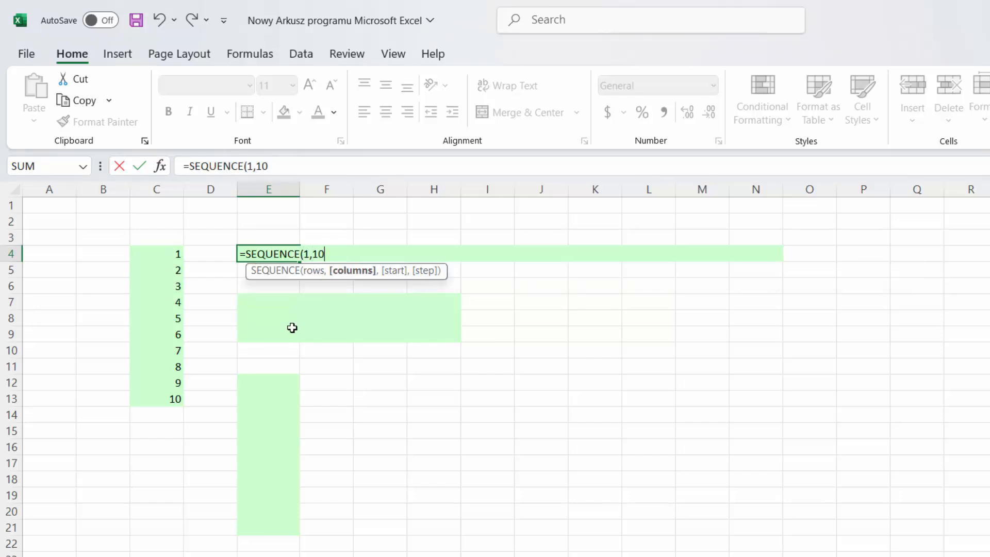
pyautogui.press('Return')
# - Fill the green block E7:H9 with a number series by entering =SEQUENCE(3,4) in cell E7
pyautogui.click(281, 306)
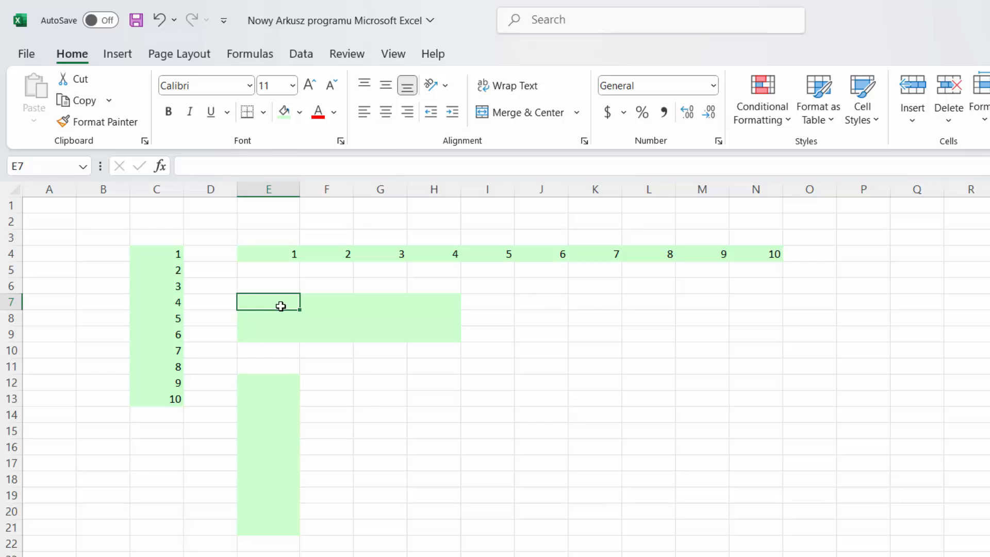
pyautogui.write('=se')
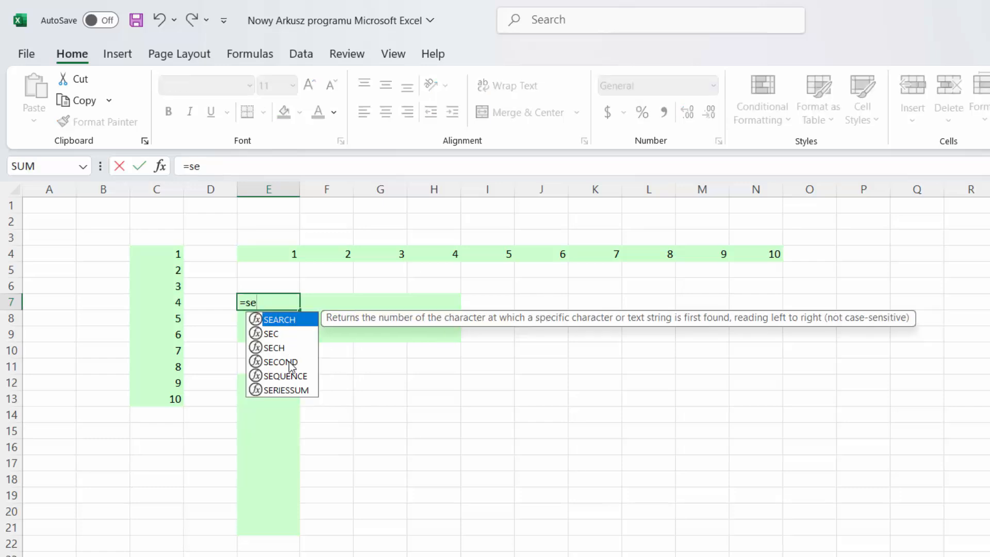
pyautogui.doubleClick(292, 374)
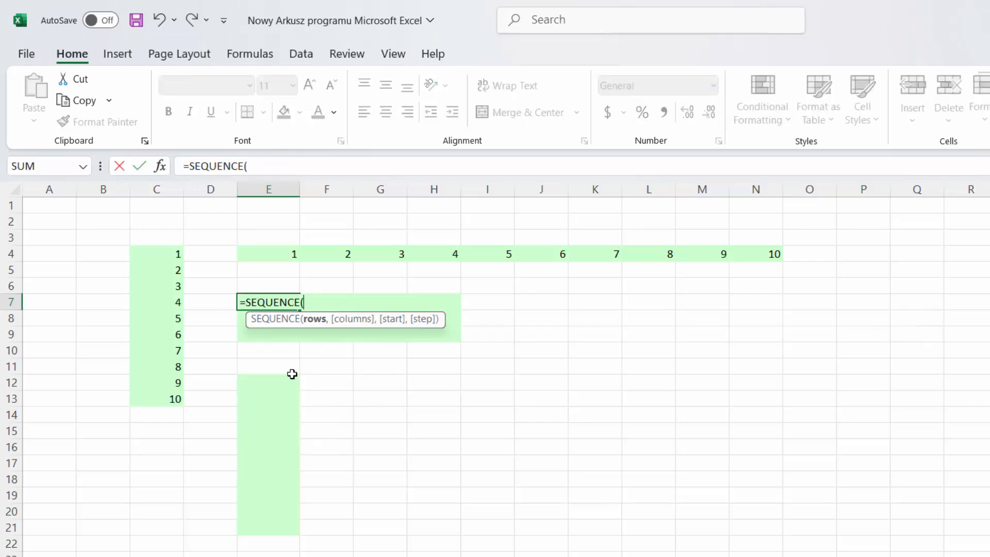
pyautogui.write('3,4')
pyautogui.press('Return')
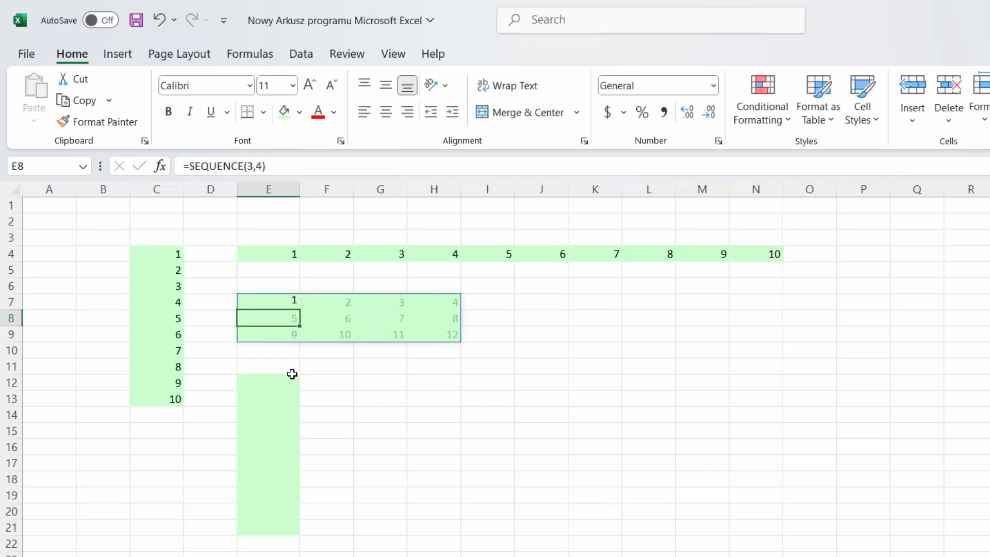
# - Fill the green column E12:E21 with ten consecutive dates by entering =SEQUENCE(10,1,DATE(2023,1,1)) in cell E12
pyautogui.click(292, 380)
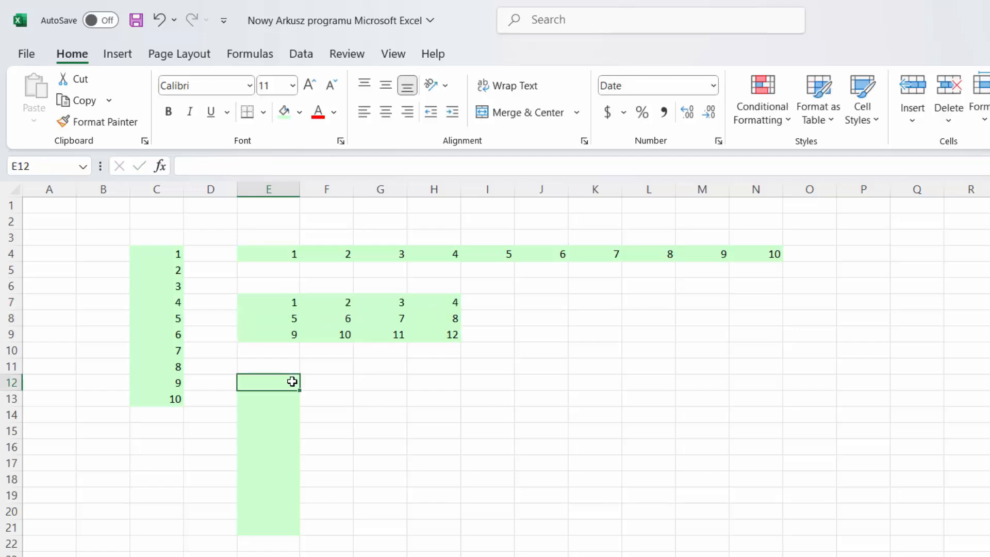
pyautogui.write('=se')
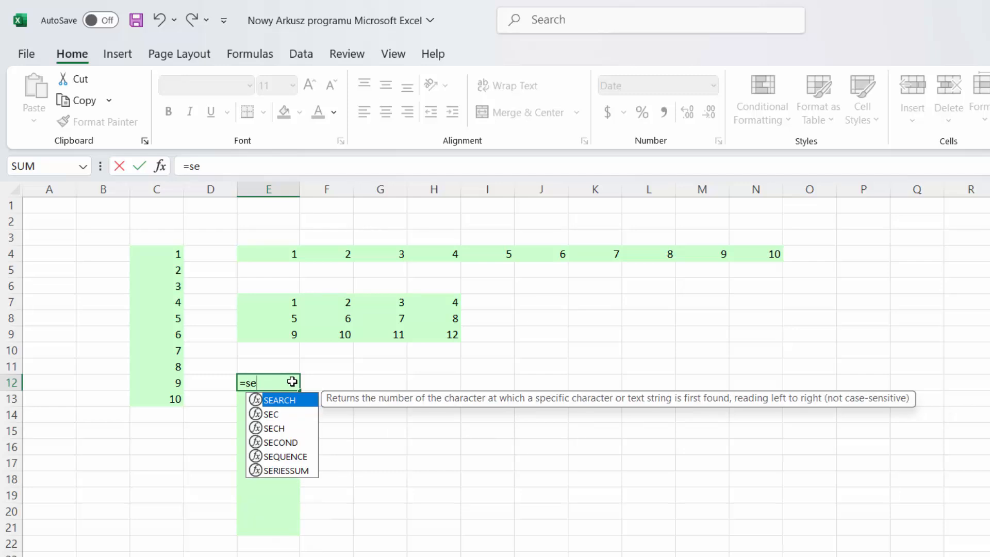
pyautogui.doubleClick(285, 456)
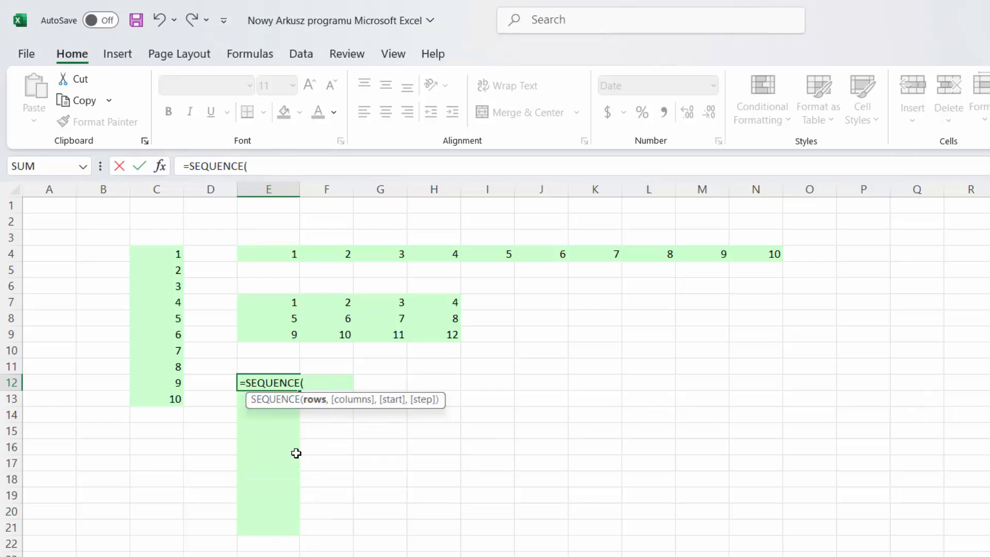
pyautogui.write('10,1')
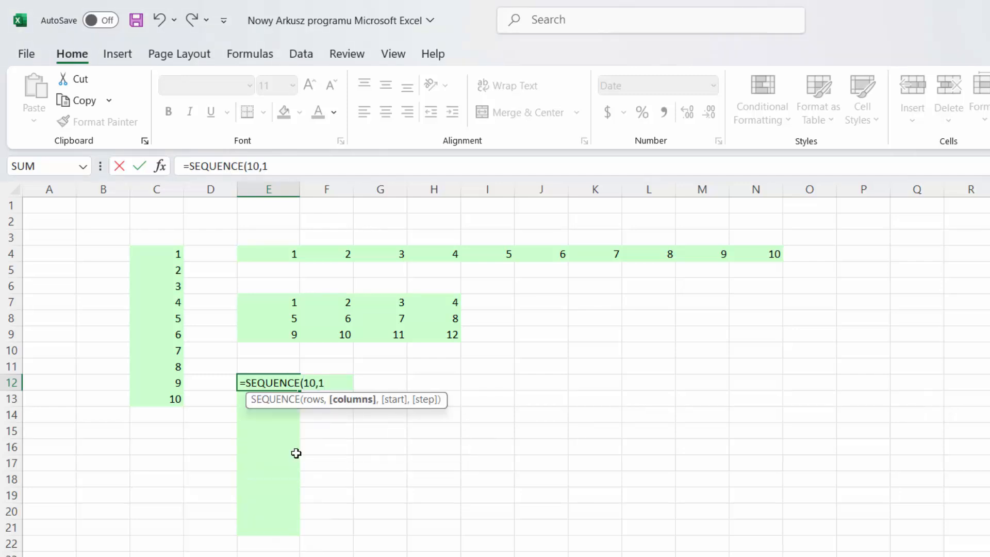
pyautogui.write(',date')
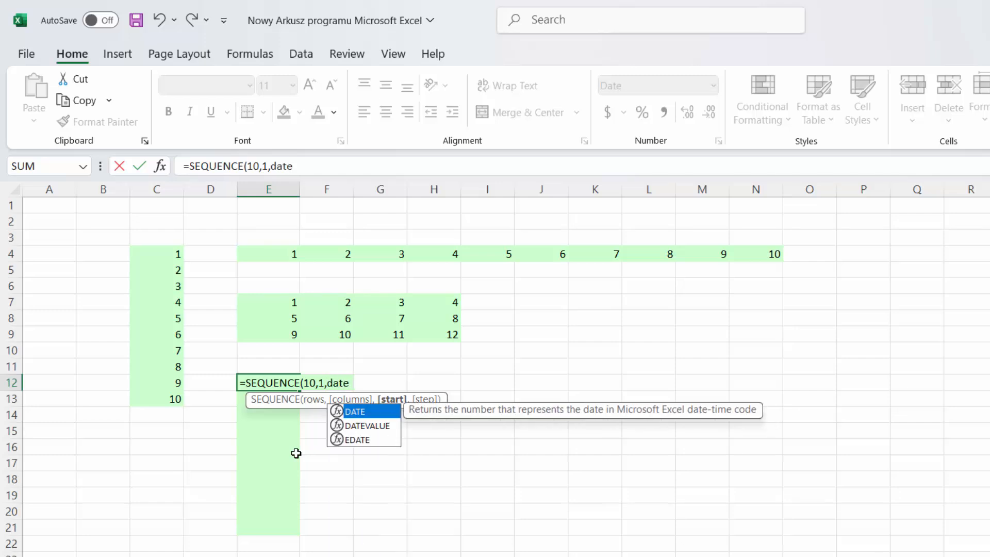
pyautogui.write('(')
pyautogui.press('BackSpace')
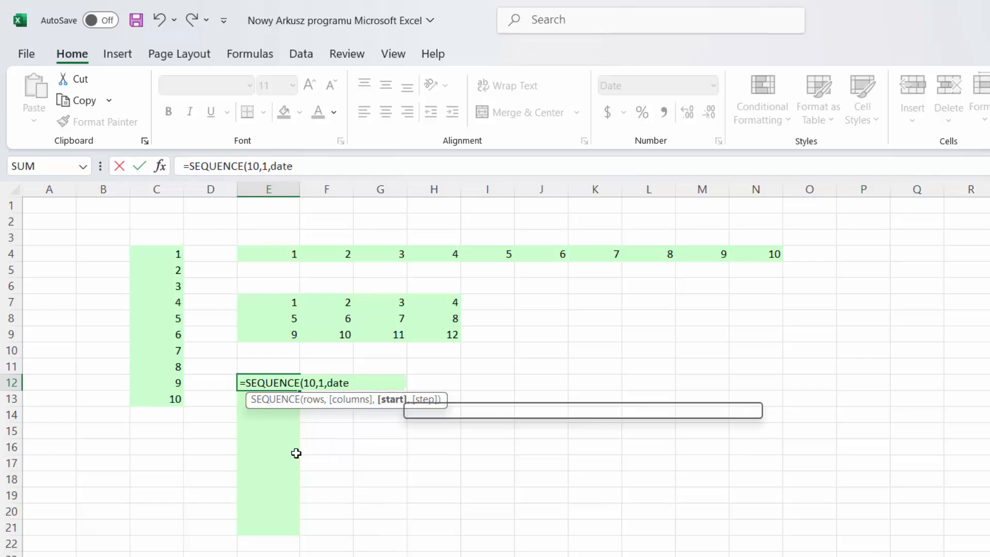
pyautogui.write('(')
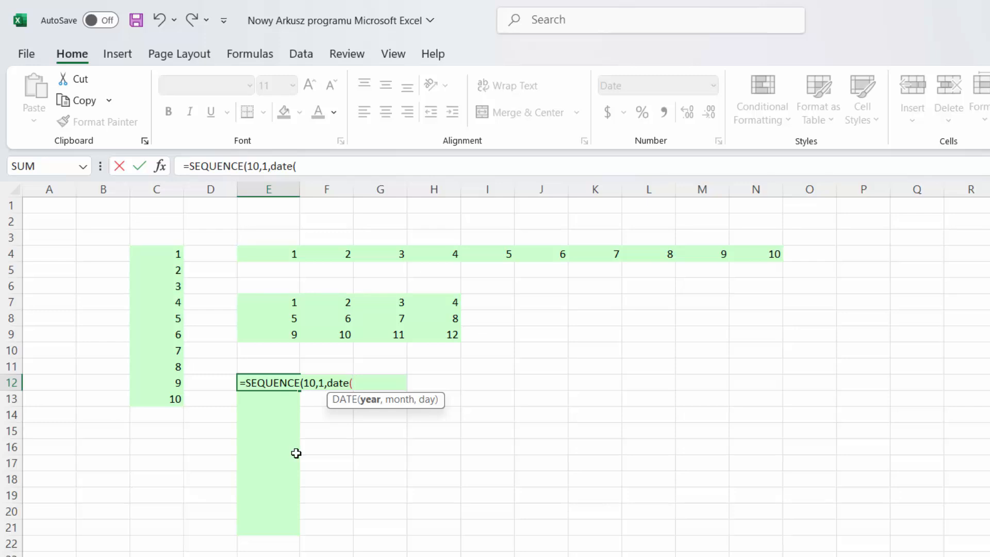
pyautogui.write('2023')
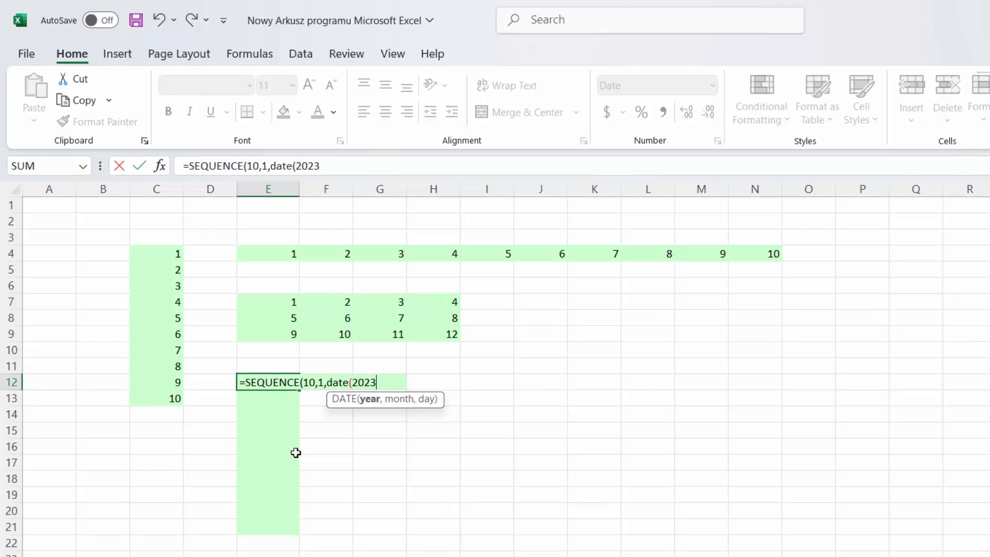
pyautogui.write(',1,1')
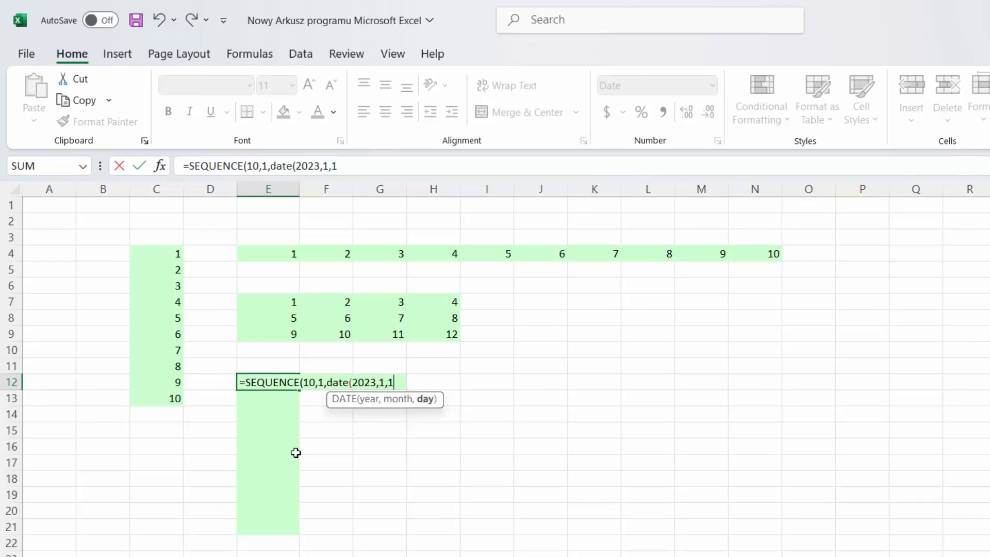
pyautogui.press('Return')
pyautogui.click(619, 416)
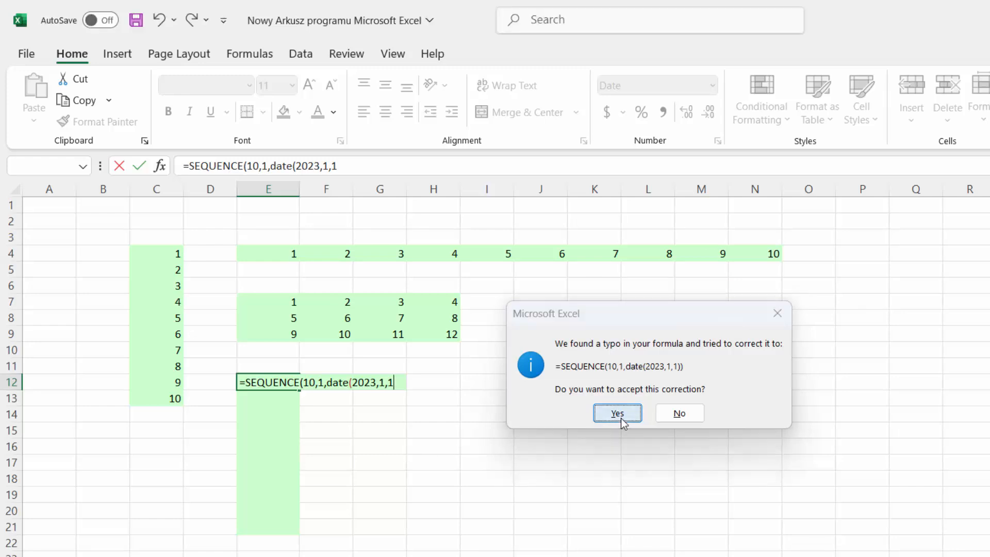
# - On worksheet 8, enable the Developer entry among the main tabs in the ribbon customization options
pyautogui.click(217, 556)
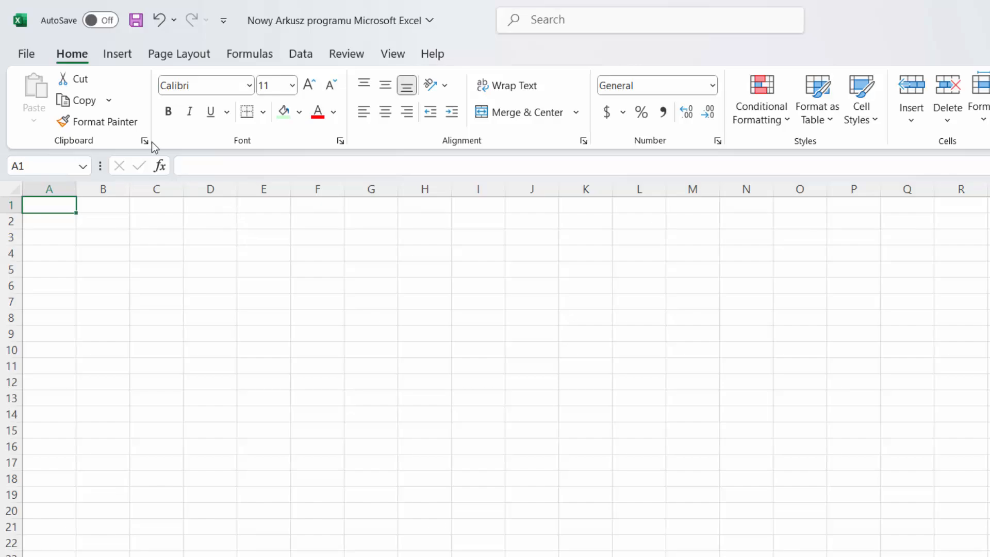
pyautogui.click(25, 51)
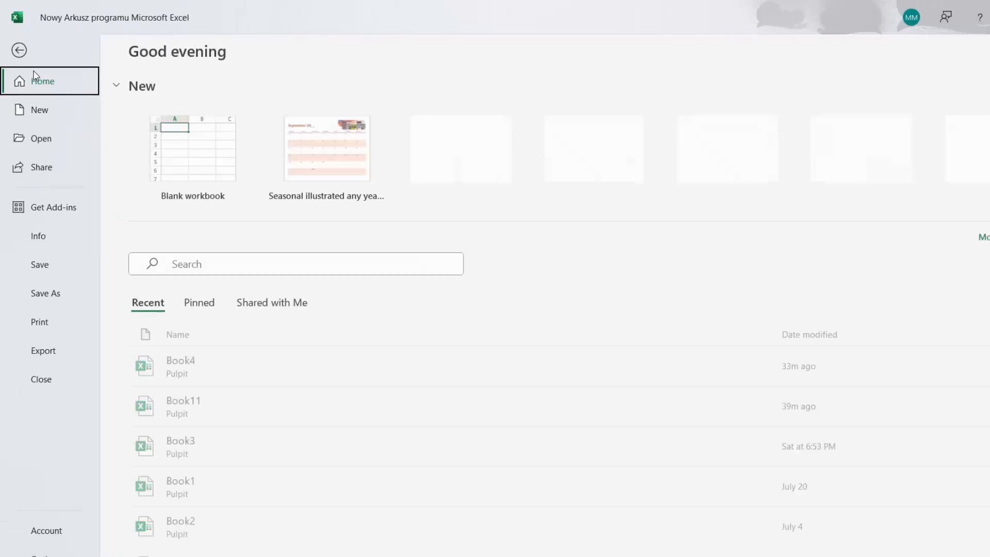
pyautogui.click(45, 536)
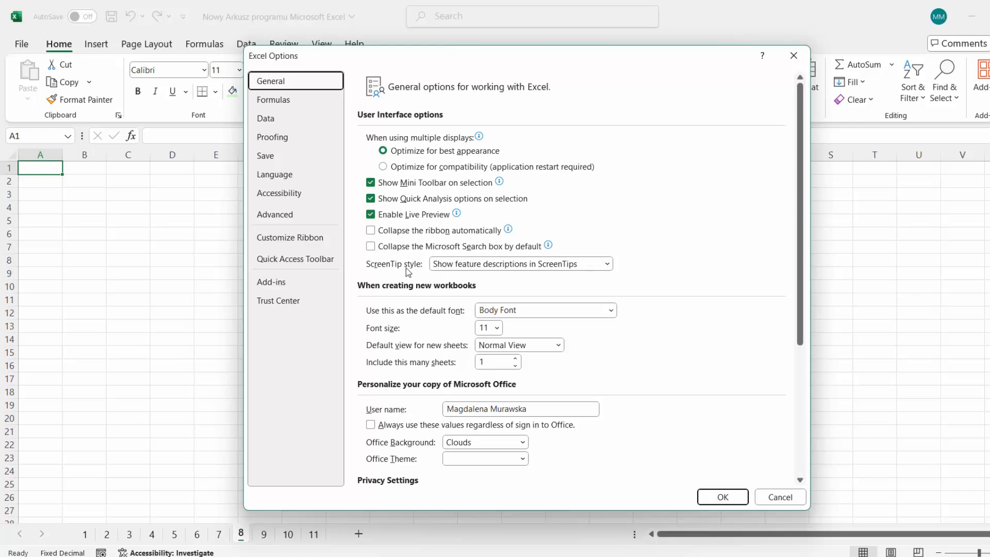
pyautogui.click(324, 244)
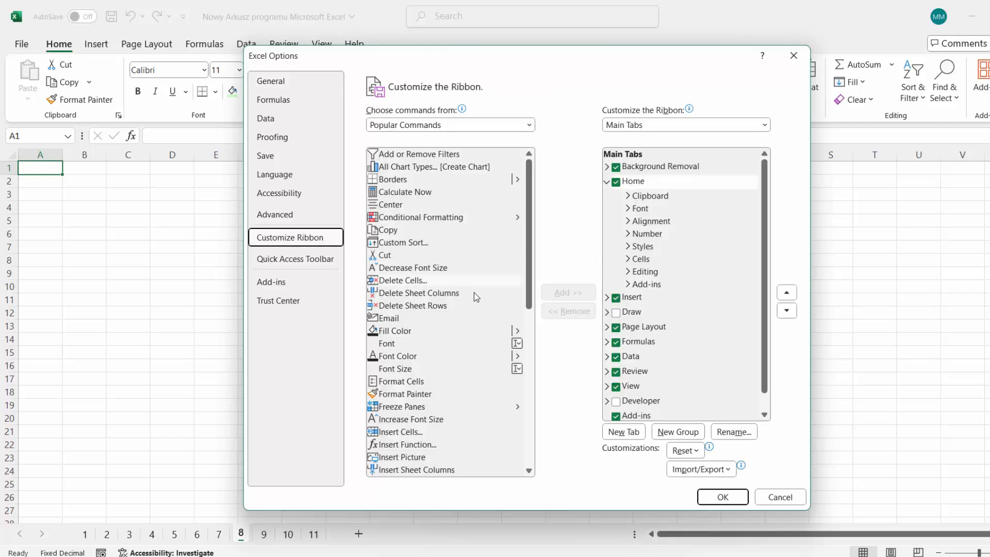
pyautogui.click(616, 402)
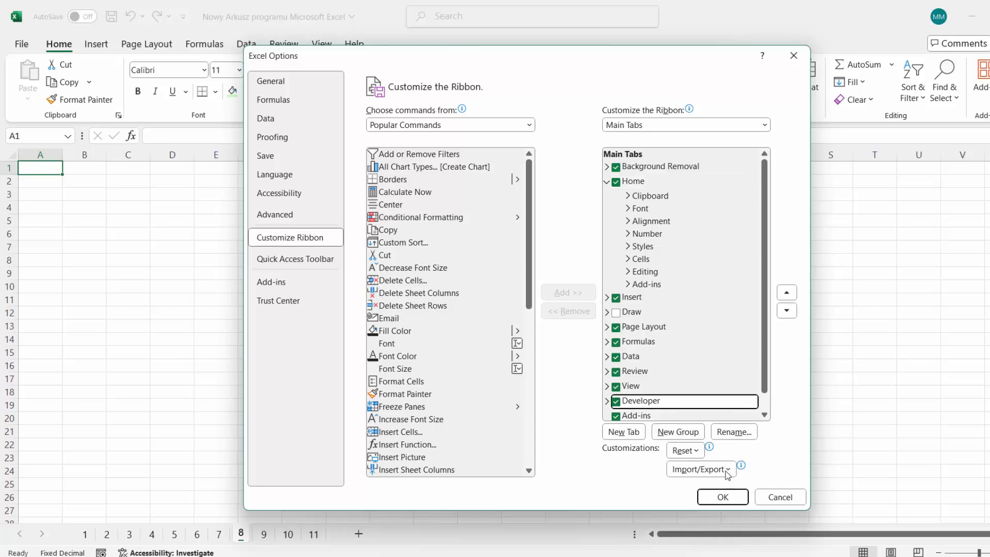
pyautogui.click(736, 505)
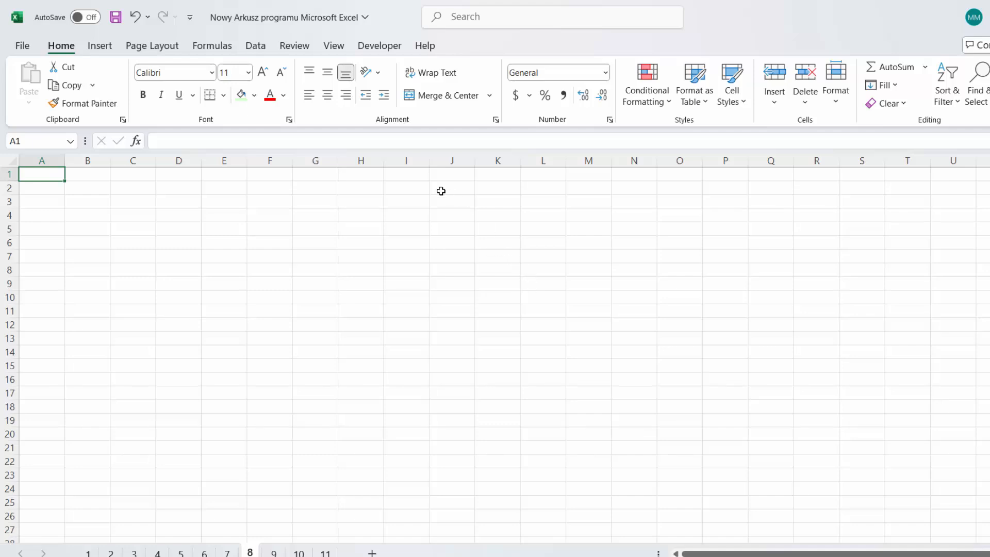
# - Insert a check box form control around cells E3:F4 and enlarge it slightly
pyautogui.click(382, 50)
pyautogui.click(323, 80)
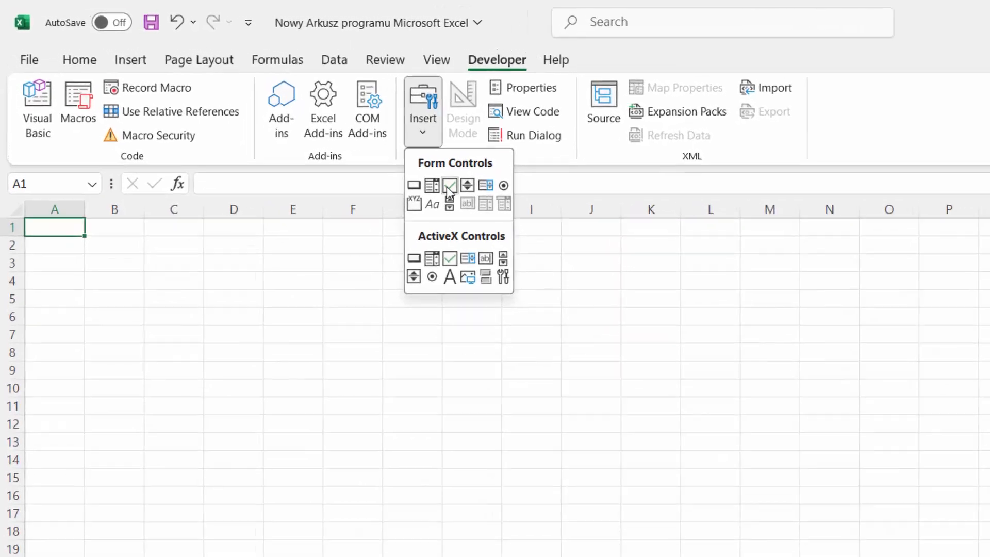
pyautogui.click(342, 142)
pyautogui.click(327, 307)
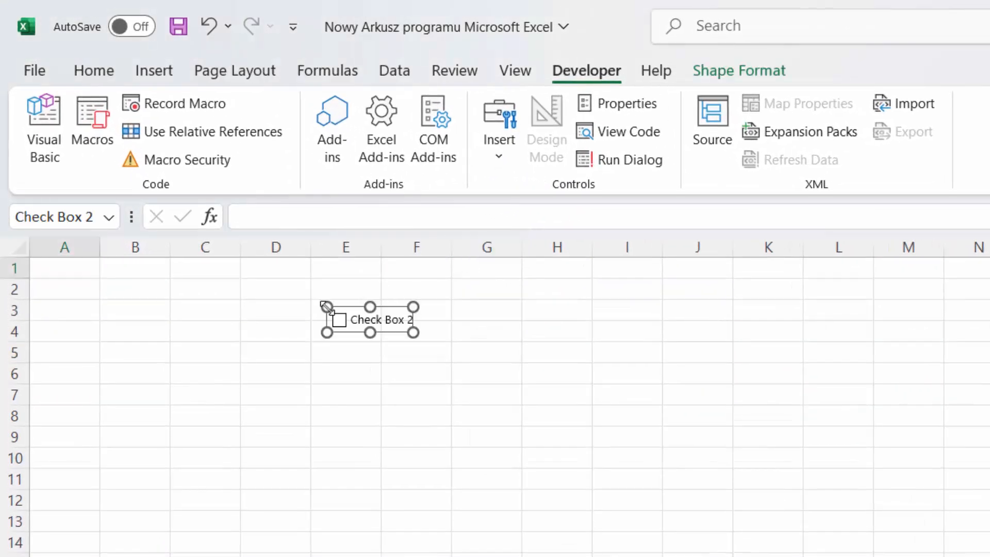
pyautogui.moveTo(413, 332); pyautogui.dragTo(435, 342)
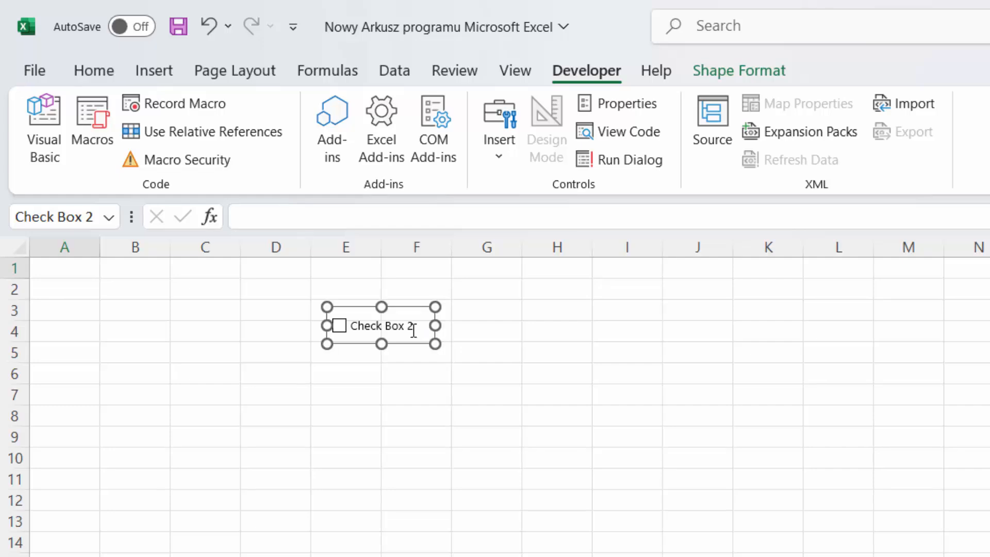
# - Link the check box to cell G3 in its control format settings
pyautogui.rightClick(384, 310)
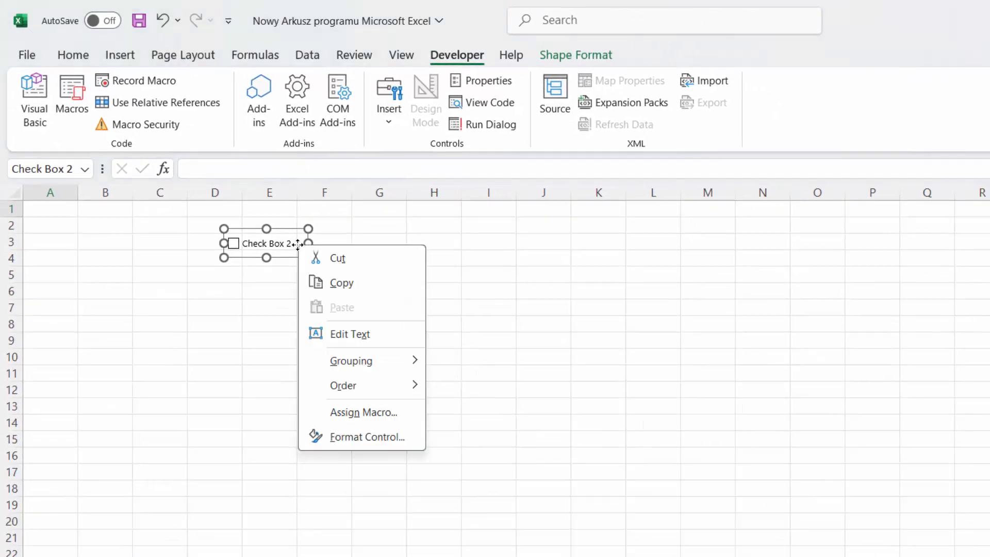
pyautogui.click(381, 437)
pyautogui.click(467, 273)
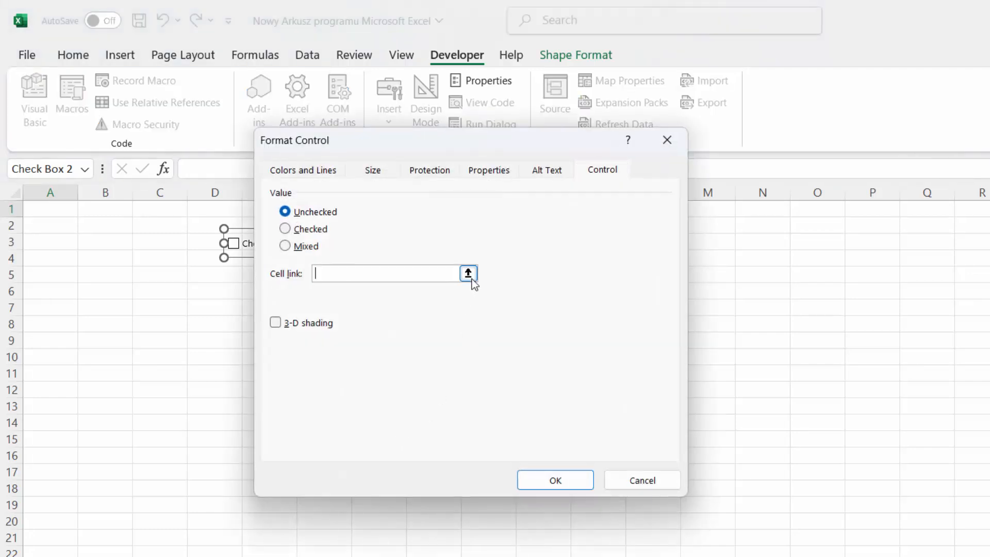
pyautogui.click(374, 245)
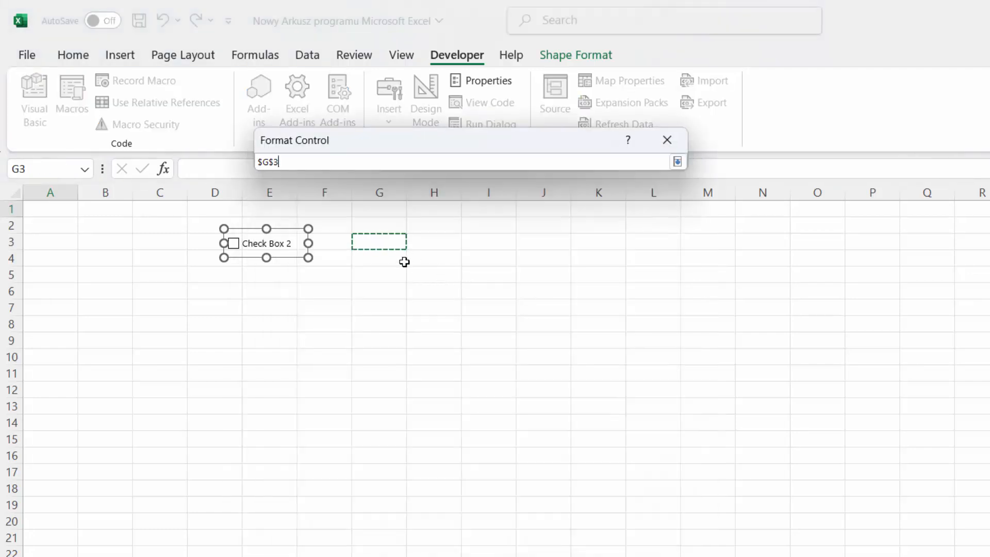
pyautogui.press('Return')
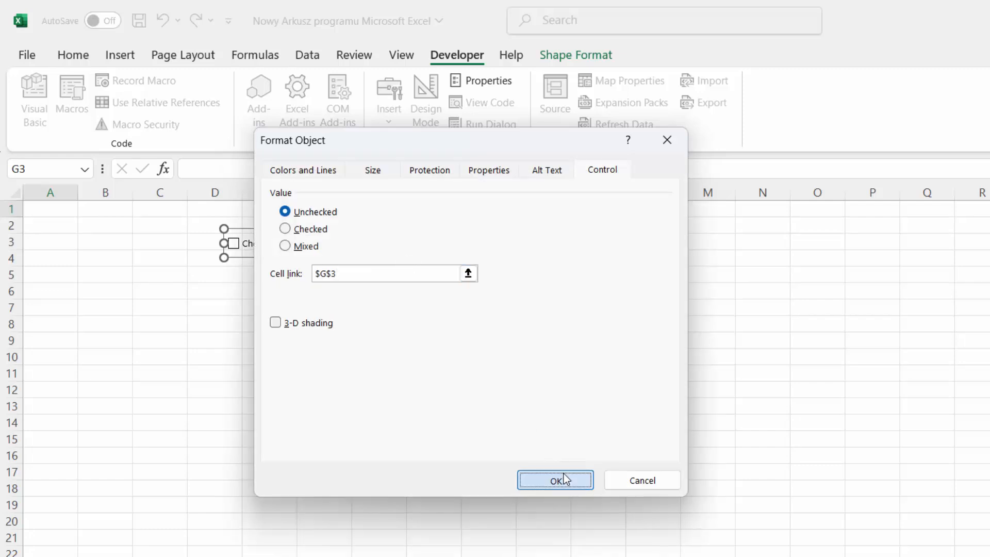
pyautogui.click(559, 477)
# - Deselect the check box control and test its cell link by ticking and unticking it
pyautogui.click(259, 277)
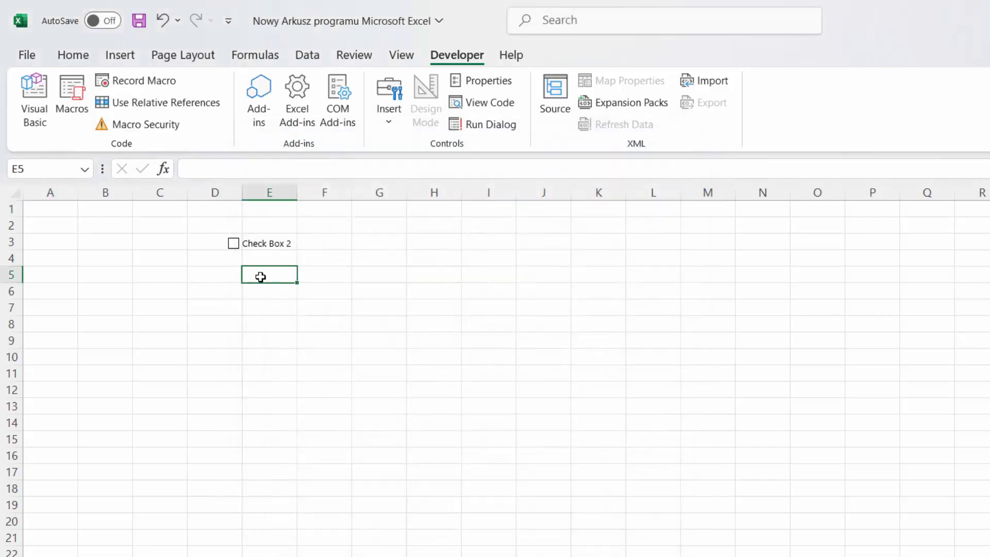
pyautogui.click(234, 244)
pyautogui.click(234, 244)
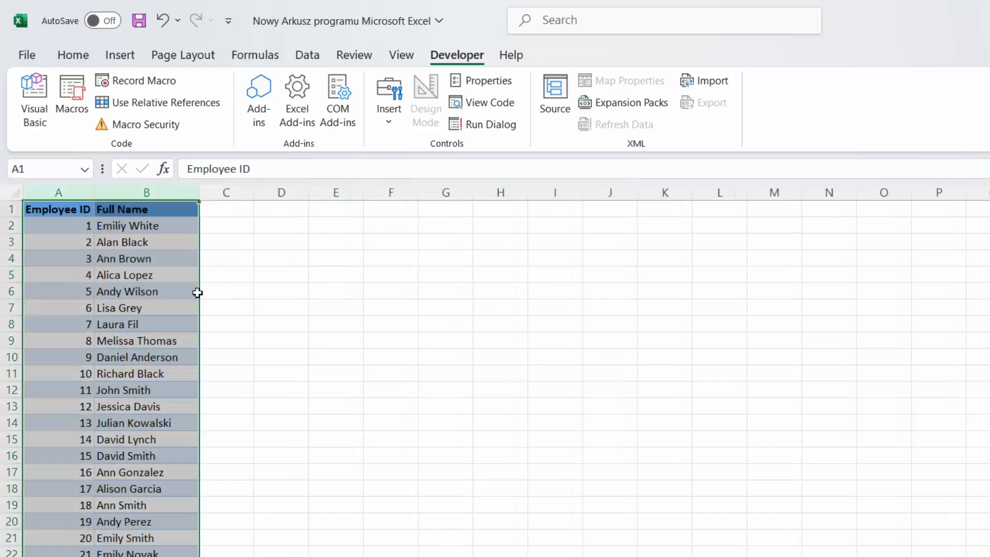
# - Select the Employee ID header cell A1 and scroll the employee worksheet sideways to the right and back
pyautogui.click(82, 212)
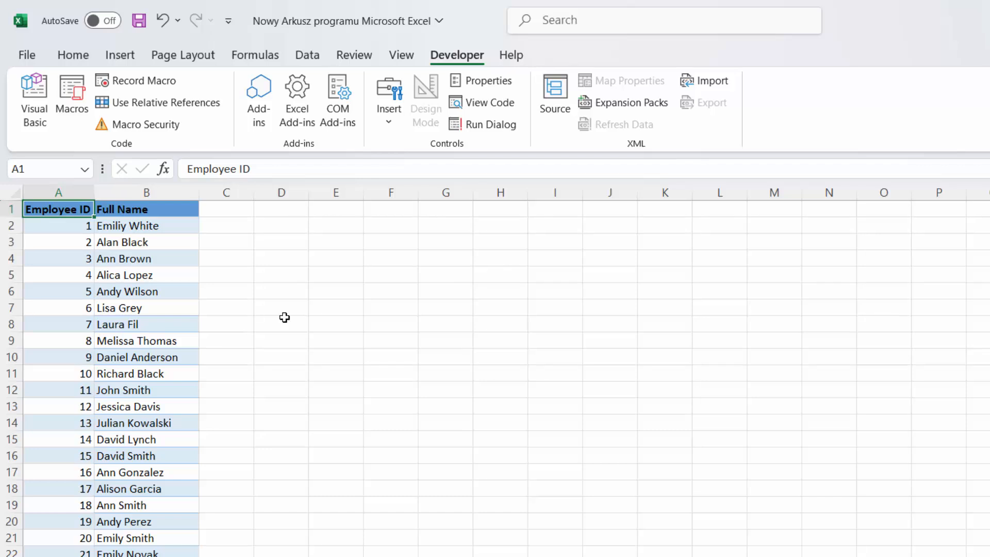
pyautogui.hscroll(5, 285, 317)
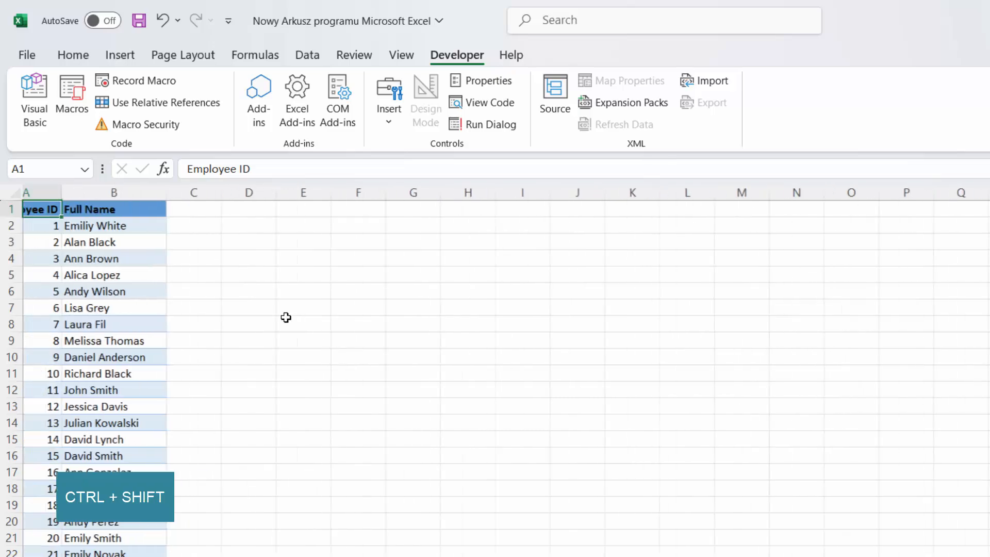
pyautogui.hscroll(-5, 295, 320)
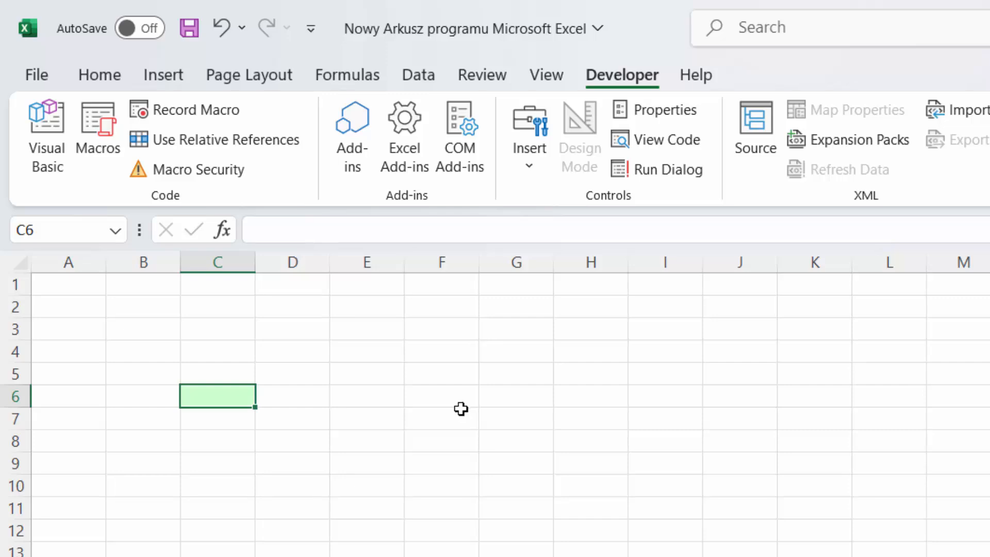
# - Add a List data validation rule to the green cell C6 with the source items Apple, Banana and Cherry
pyautogui.click(432, 83)
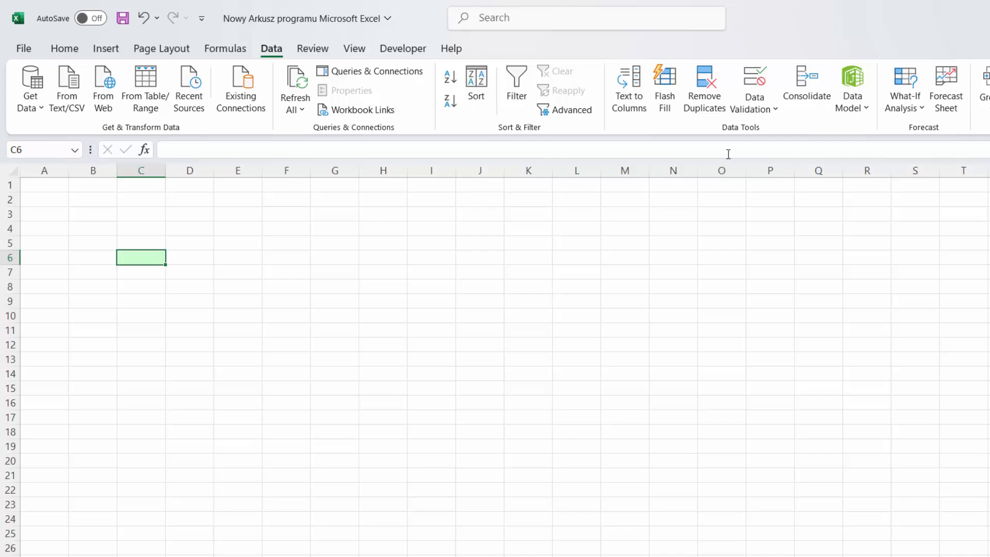
pyautogui.click(771, 110)
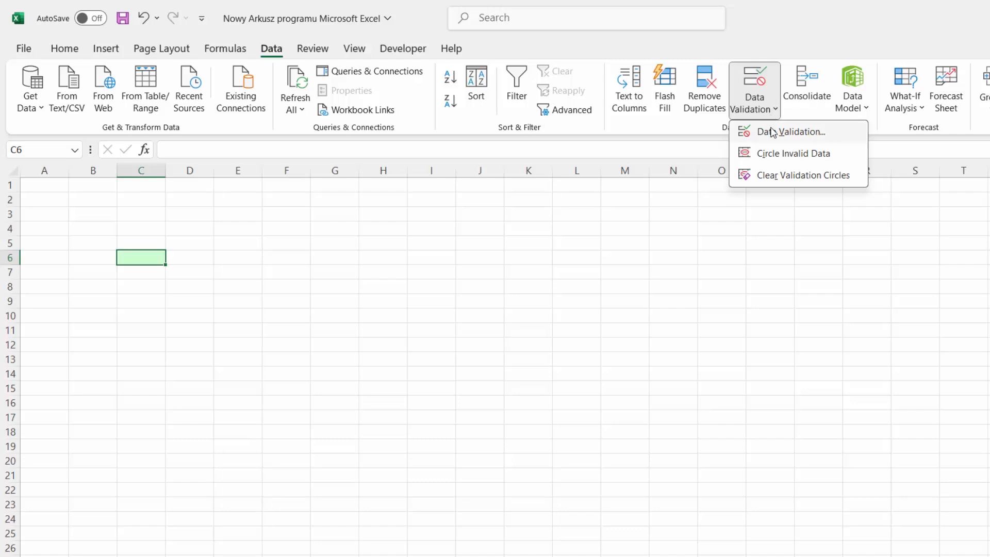
pyautogui.click(773, 133)
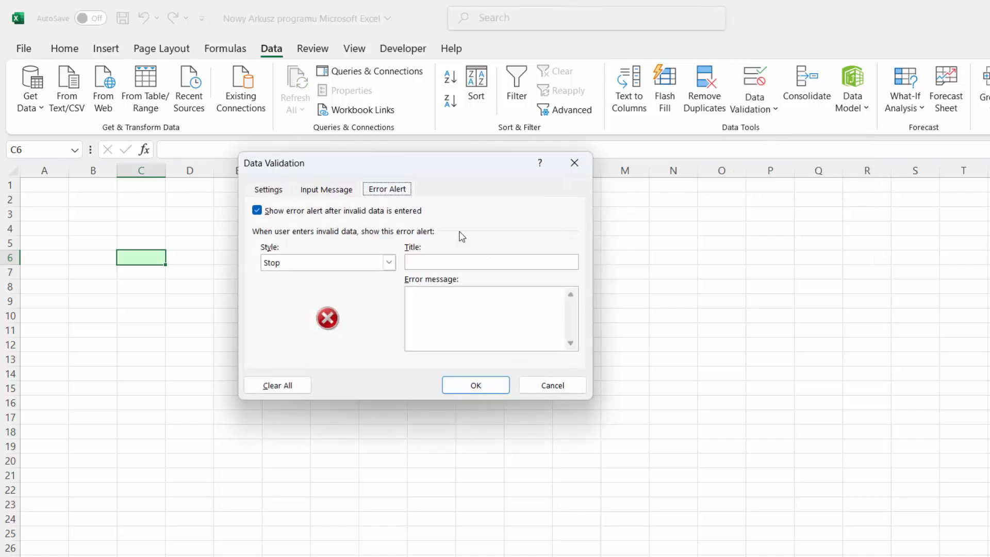
pyautogui.click(282, 195)
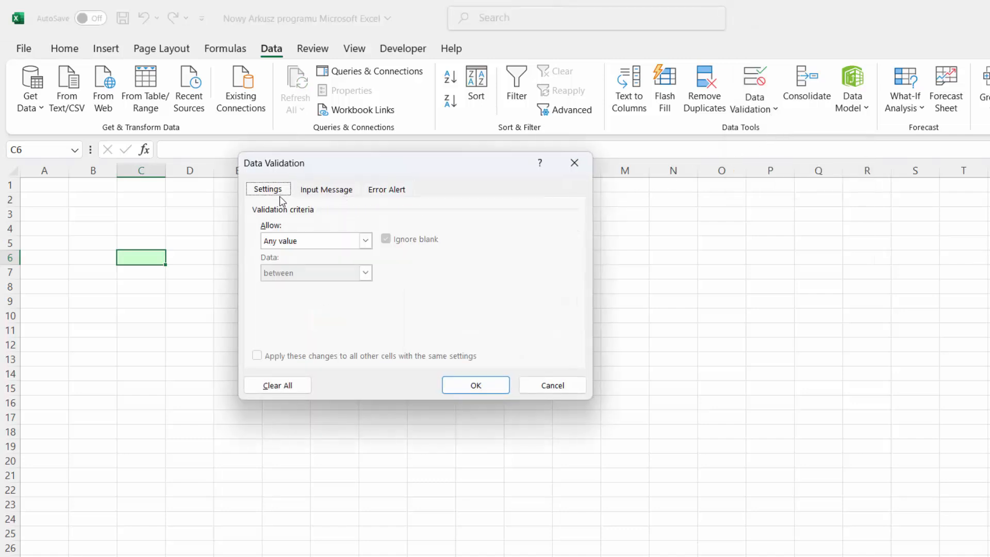
pyautogui.click(367, 241)
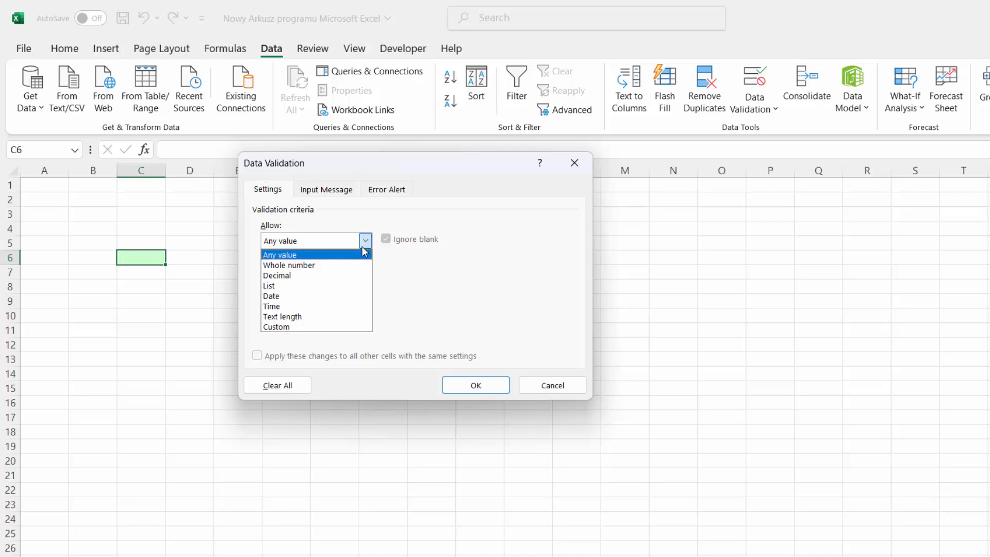
pyautogui.click(309, 287)
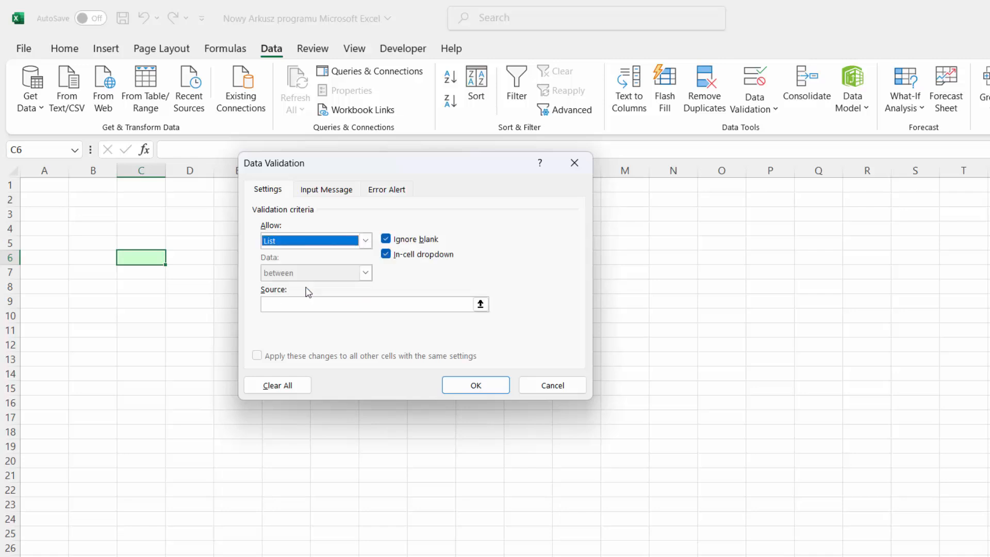
pyautogui.click(340, 302)
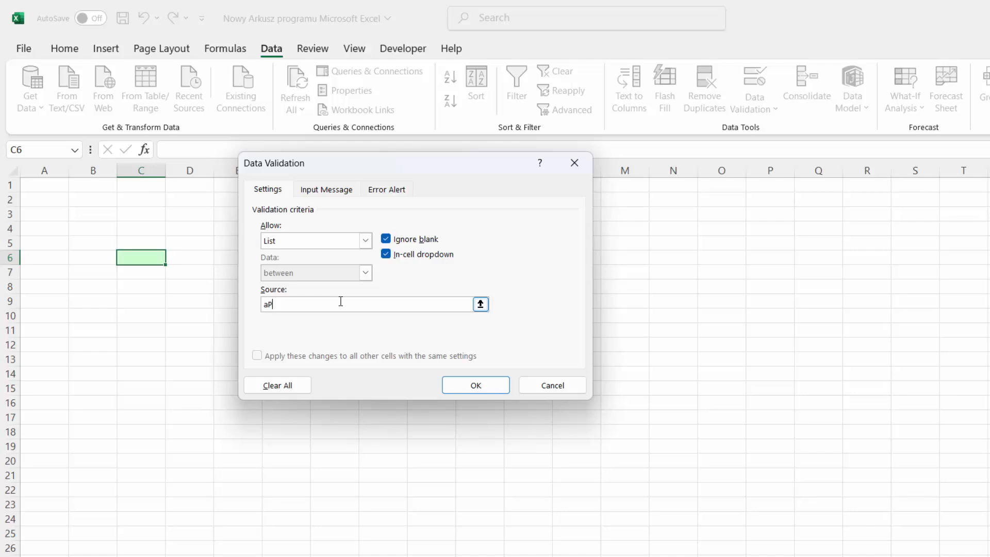
pyautogui.write('aPPLE,Banana,Cherry')
pyautogui.click(464, 384)
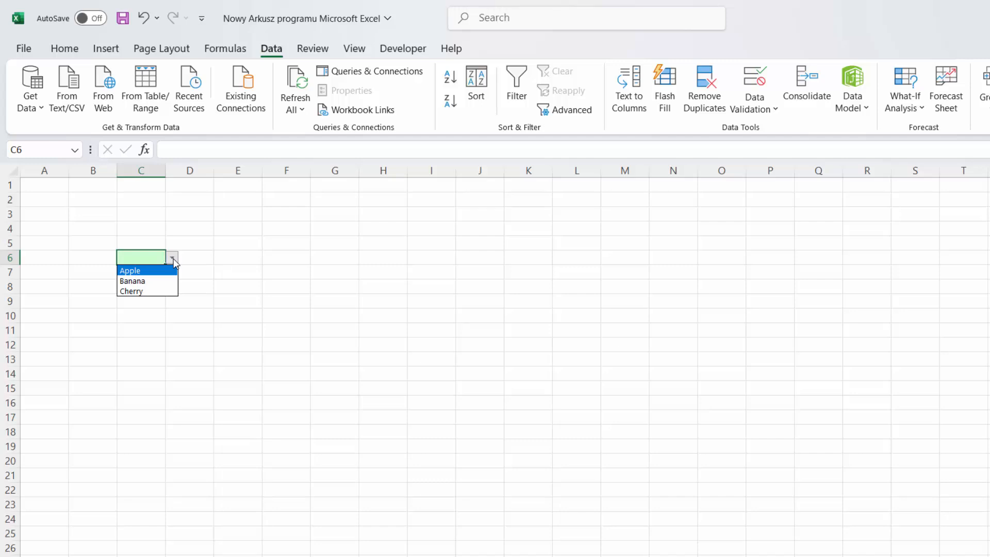
# - Test the drop-down list in cell C6 by choosing Banana and then switching the selection to Apple
pyautogui.click(166, 281)
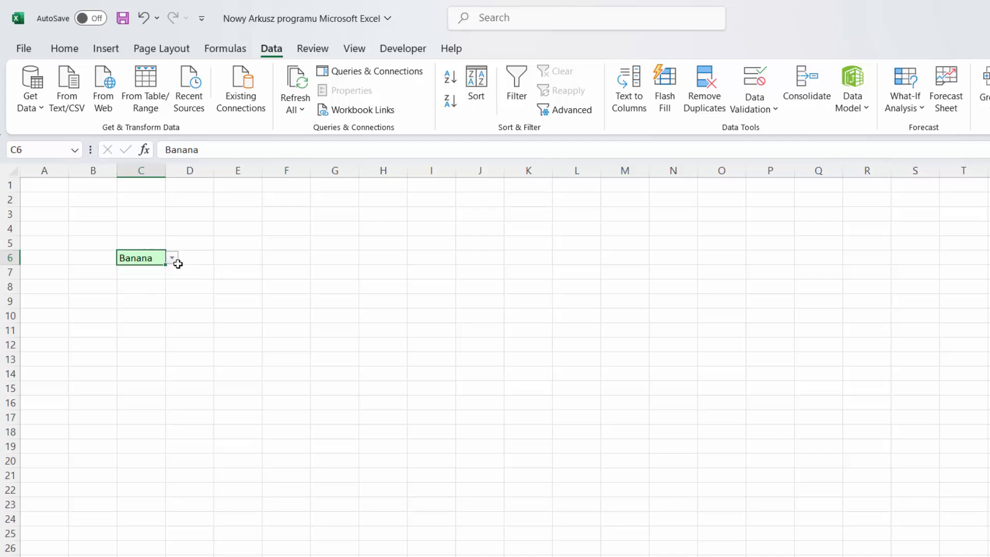
pyautogui.click(172, 259)
pyautogui.click(177, 270)
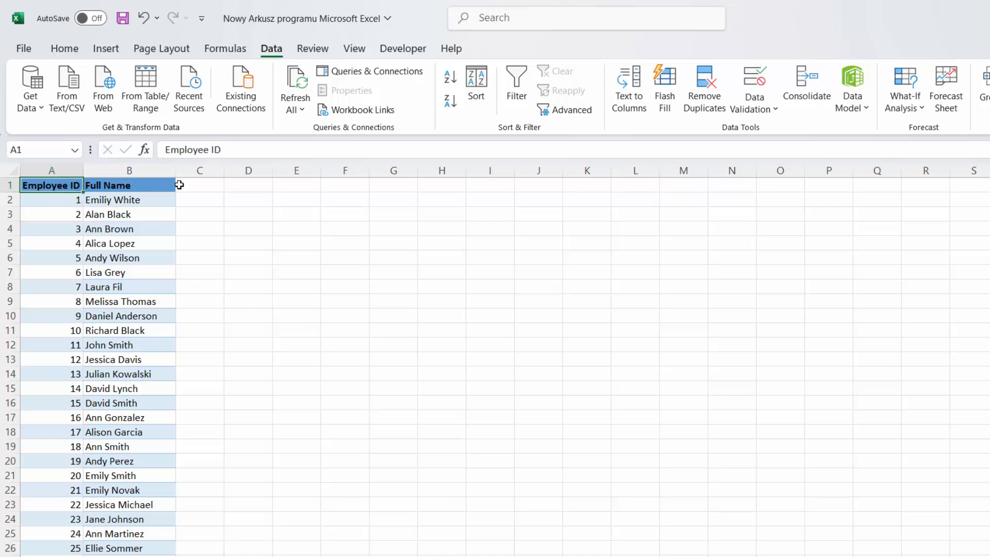
# - Freeze the top row of the employee worksheet, which holds the Employee ID and Full Name headers
pyautogui.click(10, 185)
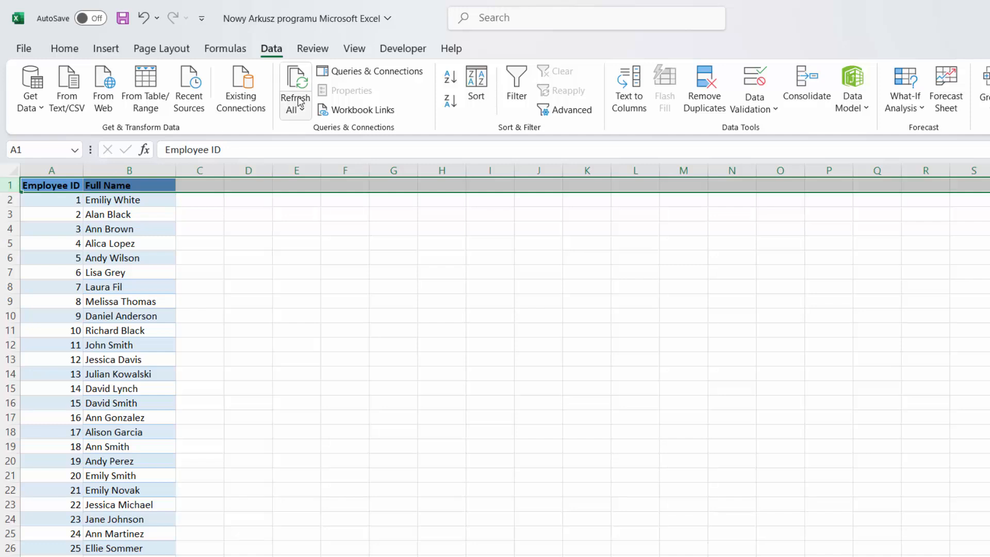
pyautogui.click(345, 52)
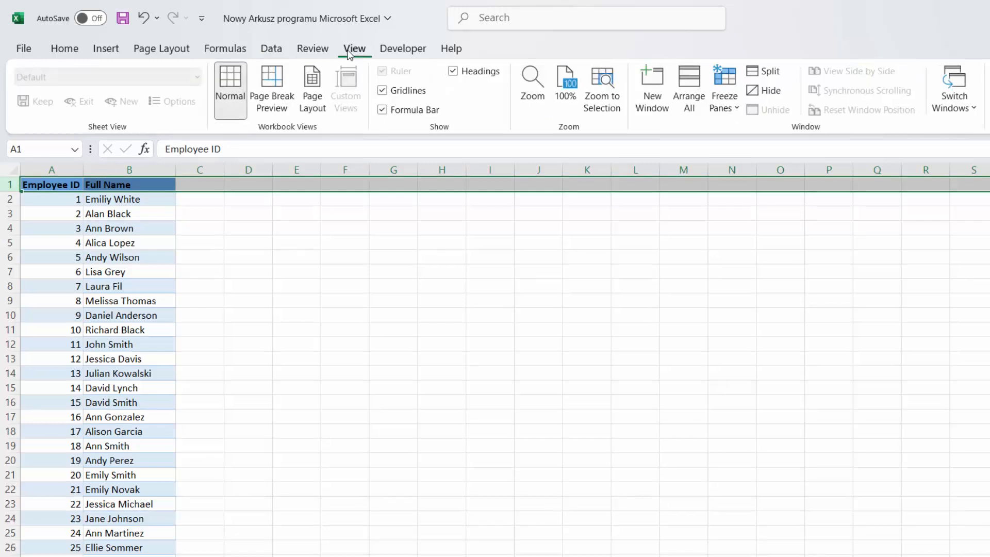
pyautogui.click(724, 102)
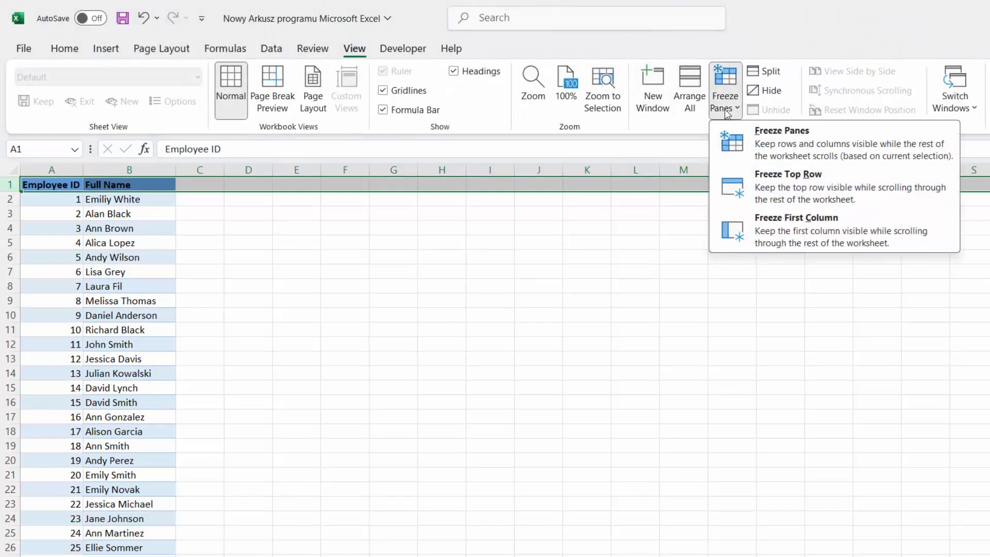
pyautogui.click(753, 185)
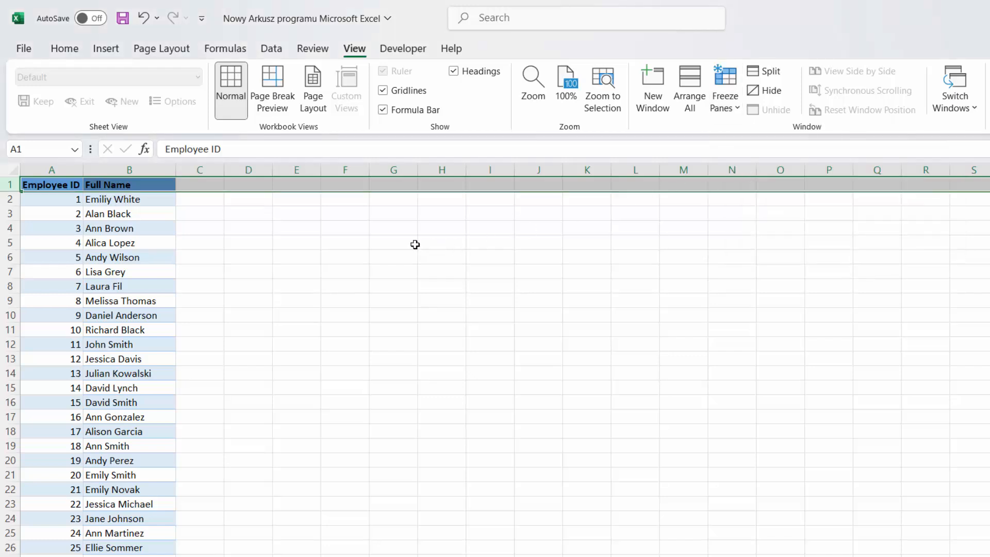
# - Check the frozen header row by scrolling down through the employee list and back, and select cell A1
pyautogui.click(210, 201)
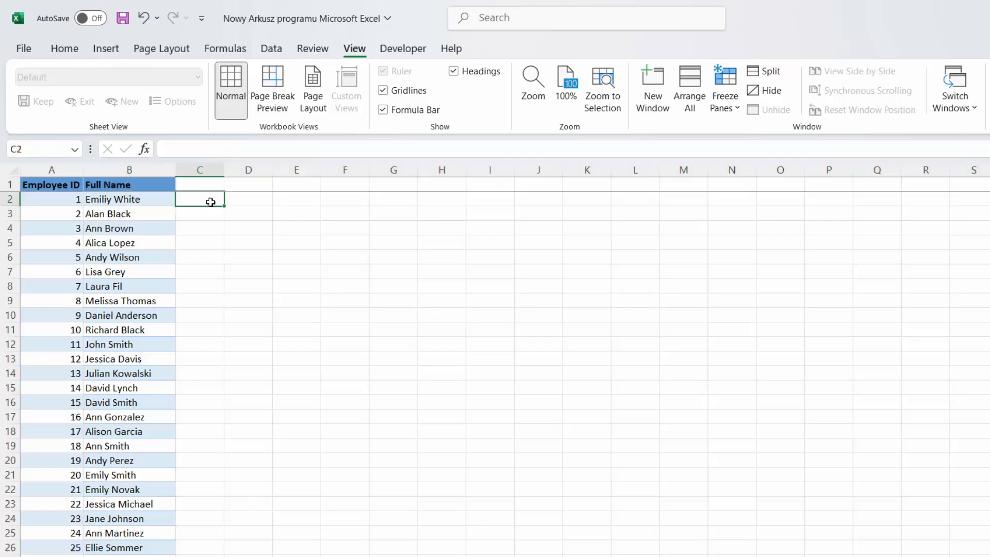
pyautogui.scroll(-8, 289, 240)
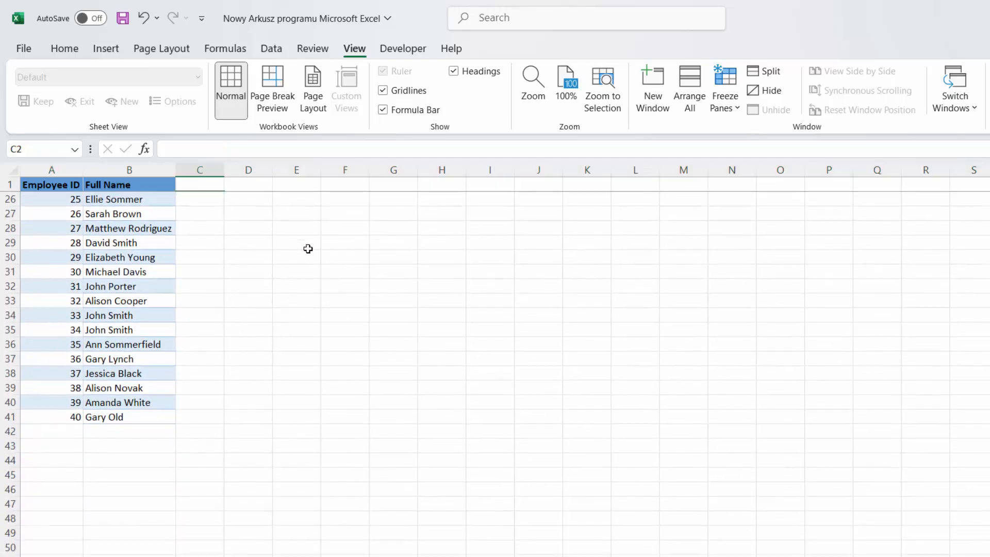
pyautogui.scroll(8, 308, 248)
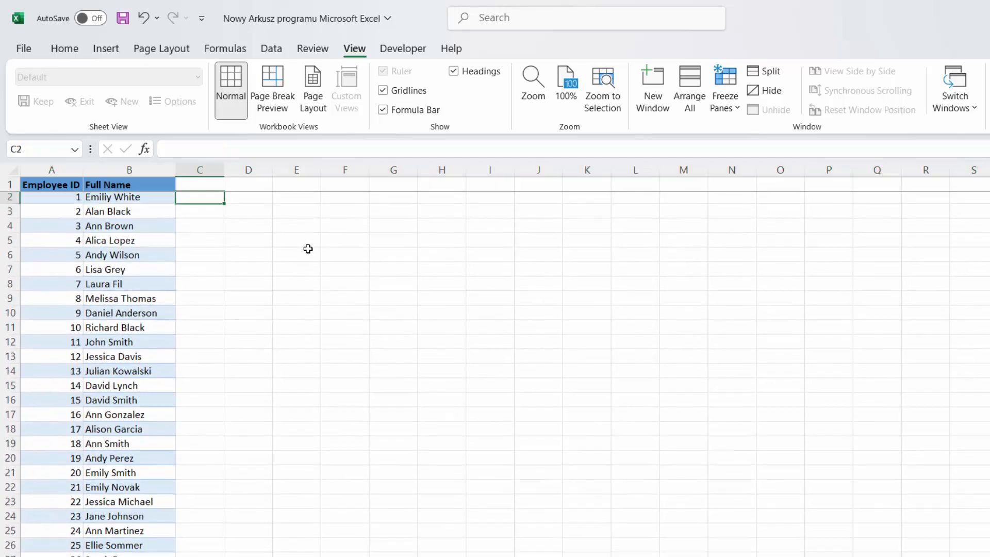
pyautogui.click(82, 188)
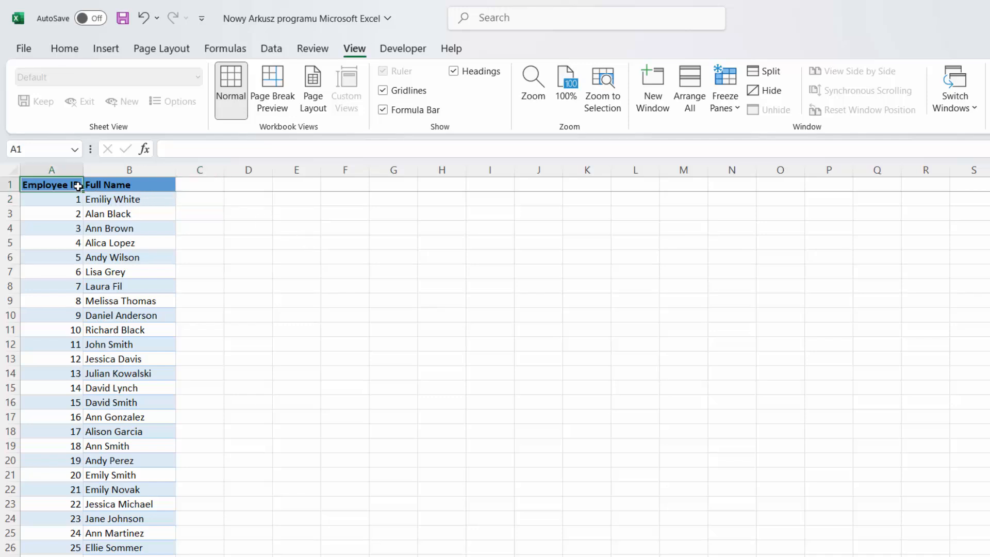